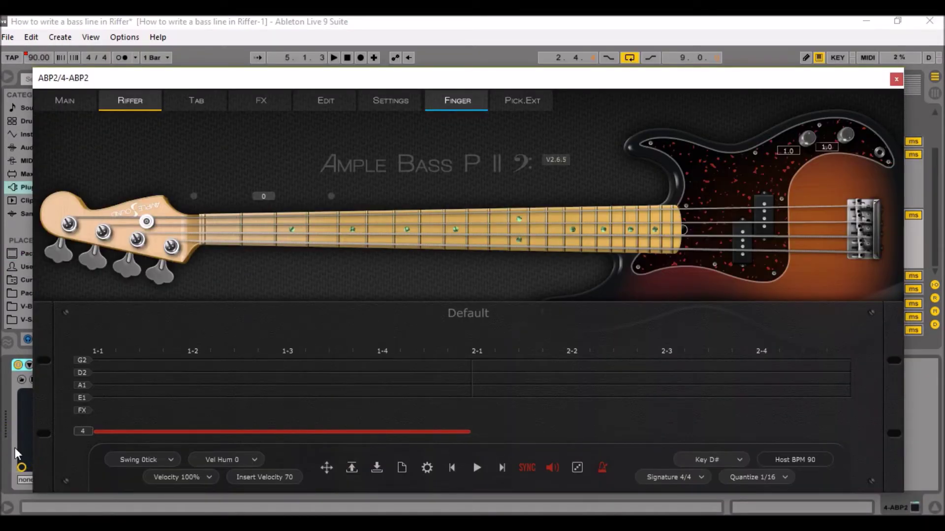
Step: View the FX pedals, try the Reverb pedal's on/off switch, and return to the Riffer
click(252, 102)
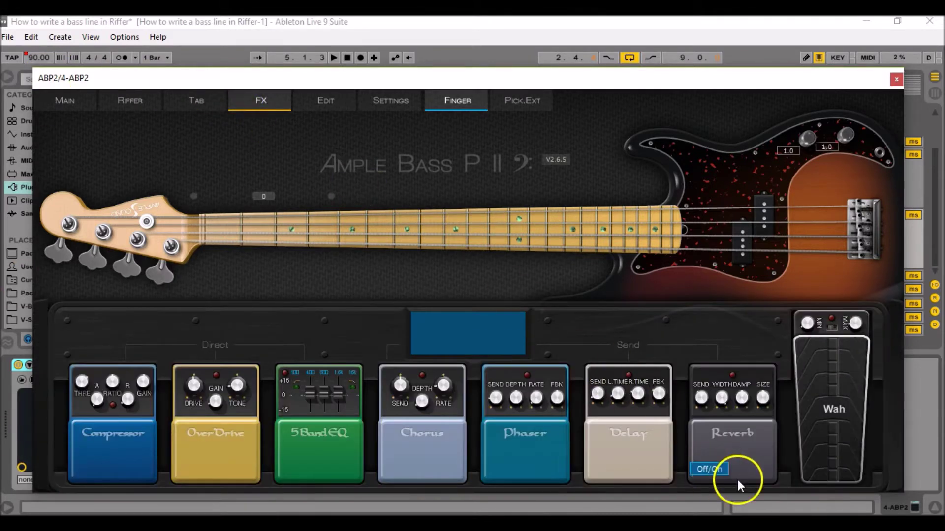
click(740, 451)
click(740, 451)
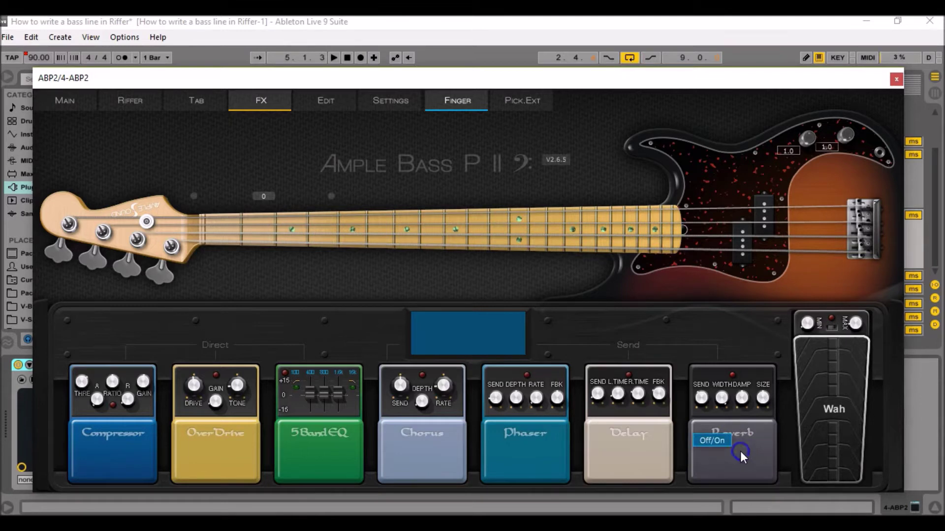
click(131, 104)
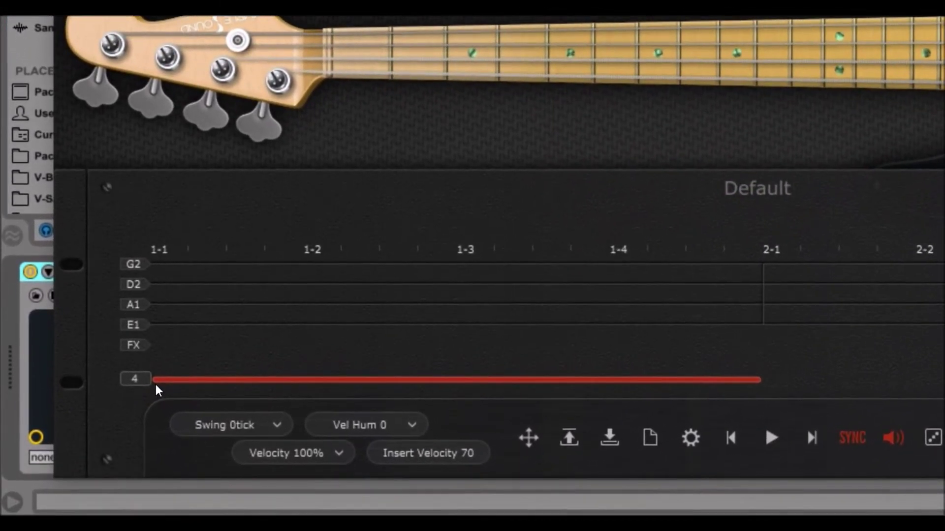
Step: Add a note on the E string at 1-1 and set its pitch to F#1
click(141, 340)
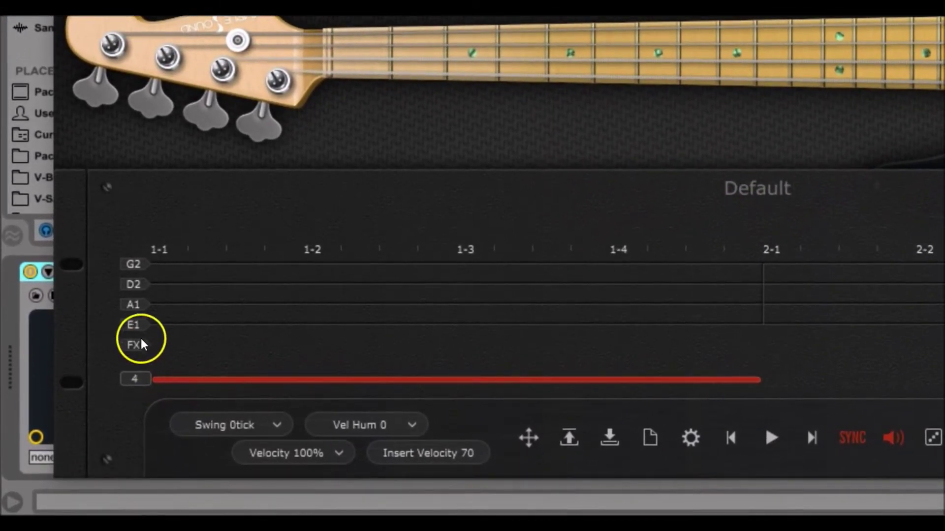
click(173, 326)
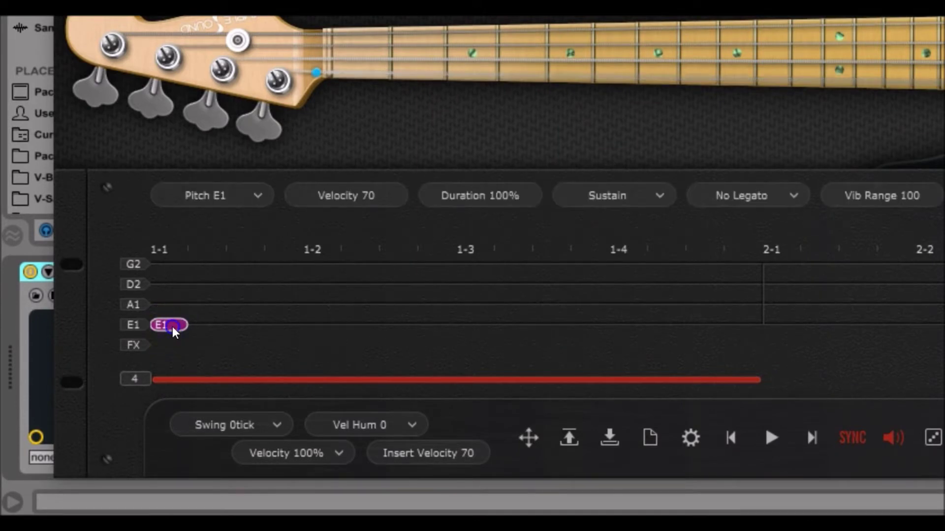
right_click(170, 309)
drag(170, 309, 174, 279)
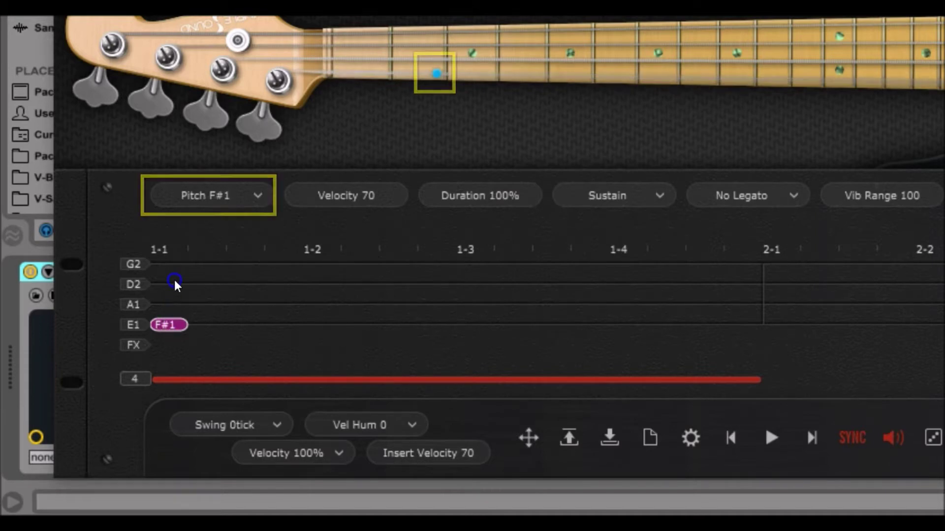
drag(174, 279, 174, 280)
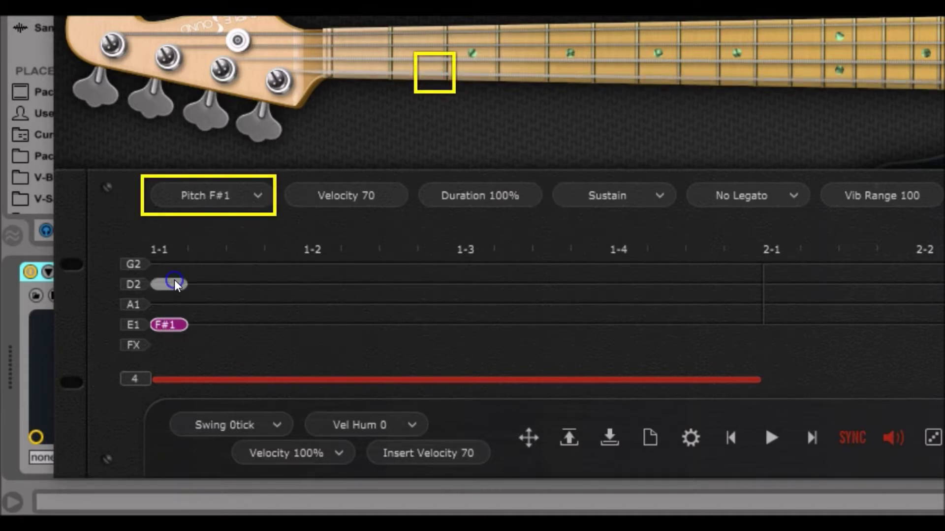
Step: Add a second F#1 midway between 1-2 and 1-3, then lengthen the first note to one beat and the second to half a beat
click(388, 325)
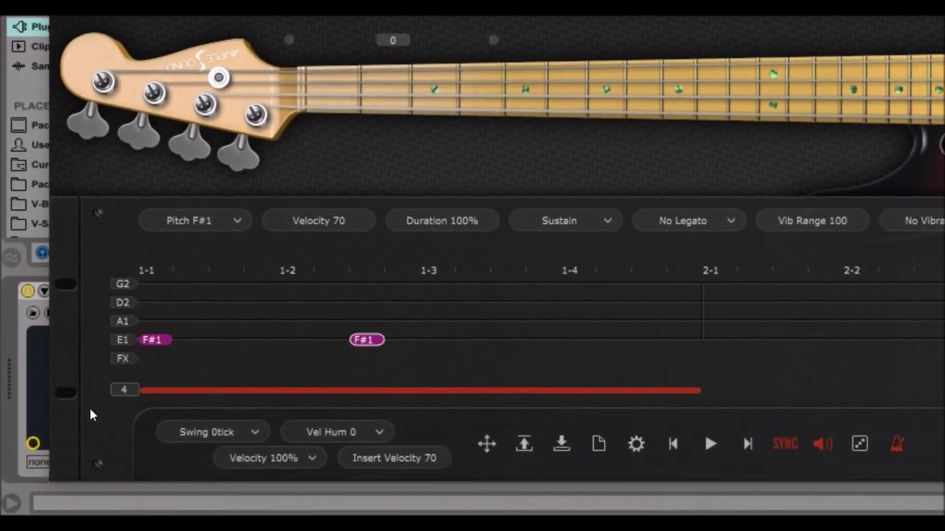
click(164, 339)
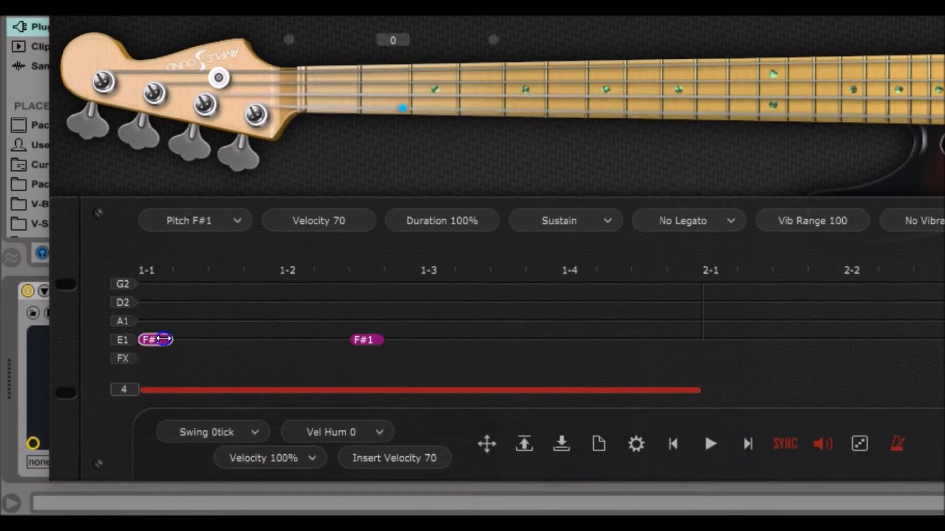
drag(164, 339, 255, 335)
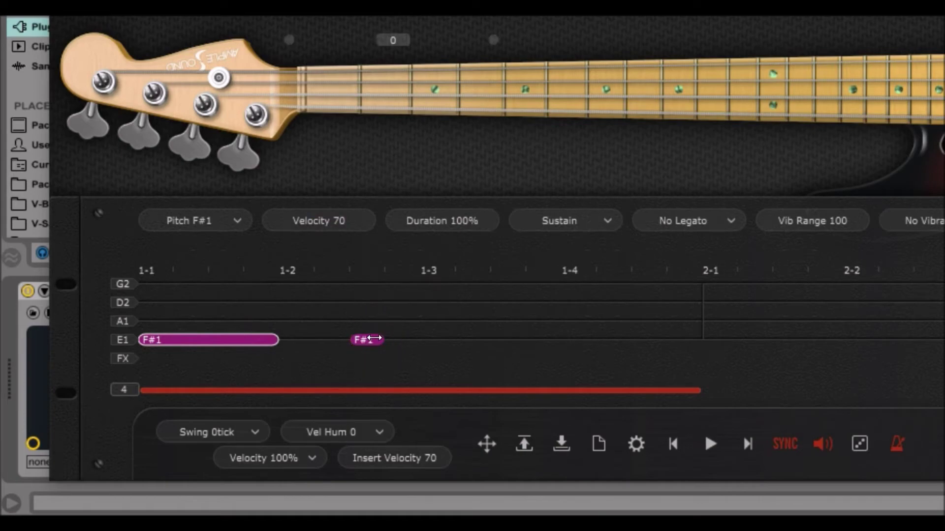
drag(375, 339, 420, 332)
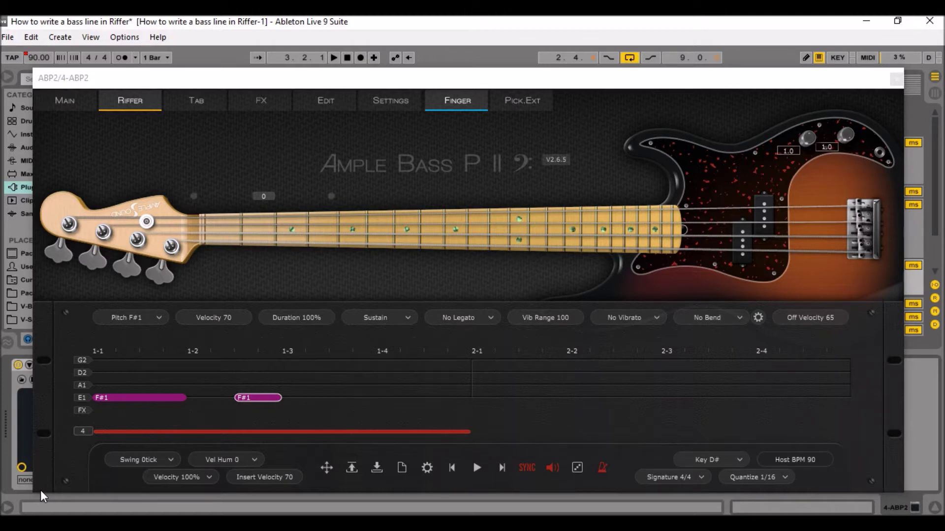
Step: Copy measure 1 to measure 2
right_click(320, 384)
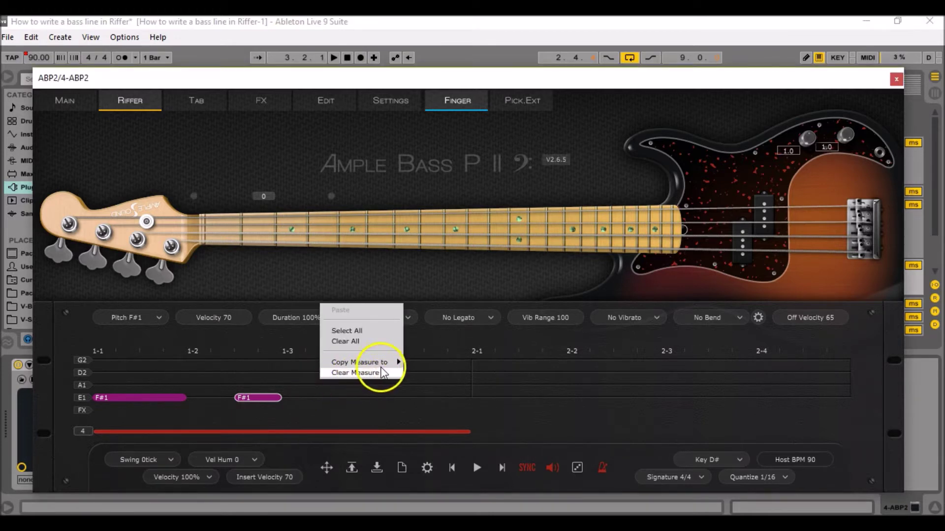
mouse_move(380, 364)
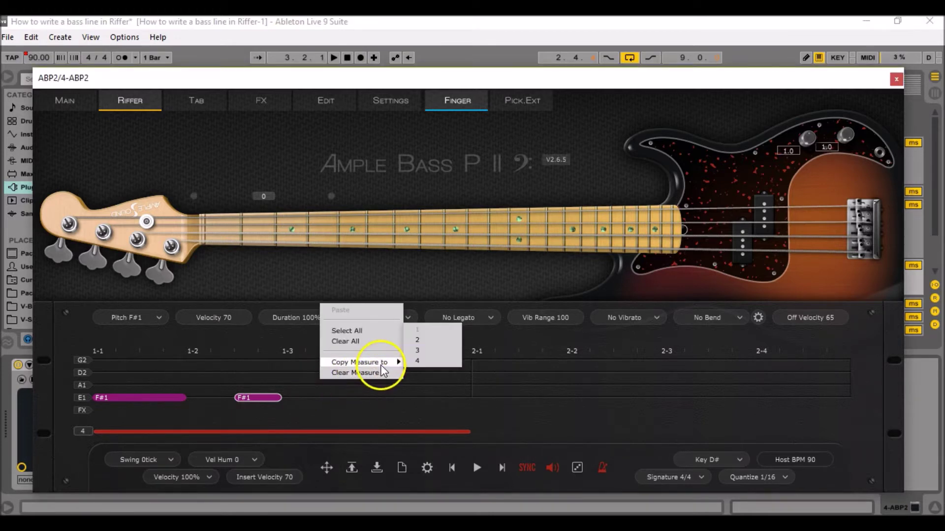
click(428, 341)
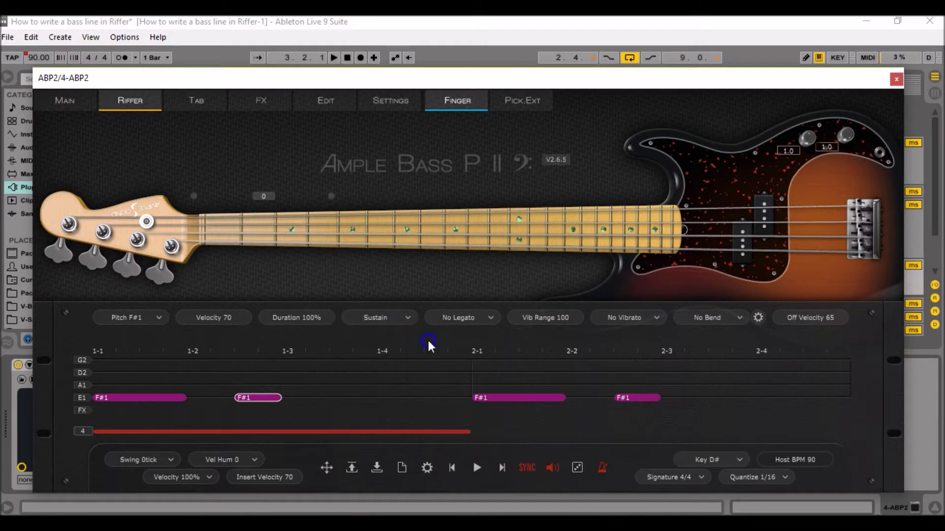
Step: Lower both notes in measure 2 to E1
click(550, 397)
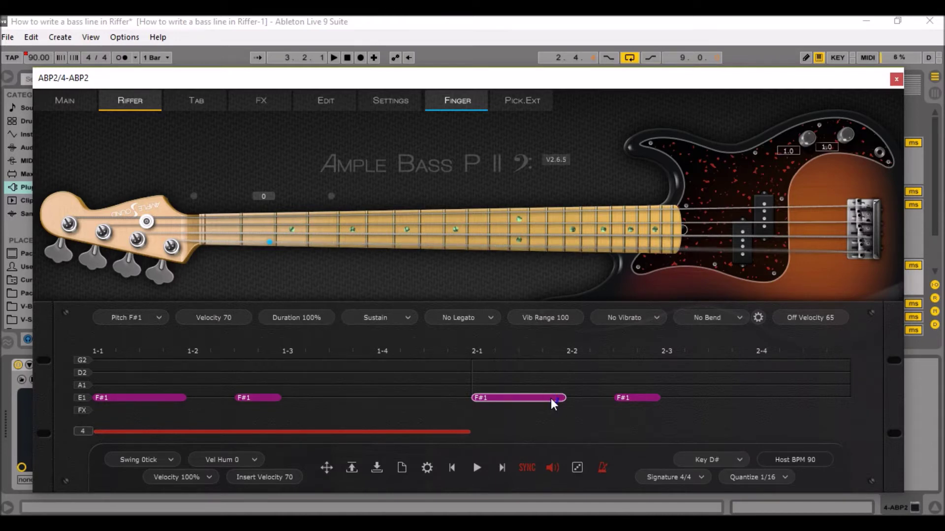
scroll(548, 402, down, 2)
click(645, 397)
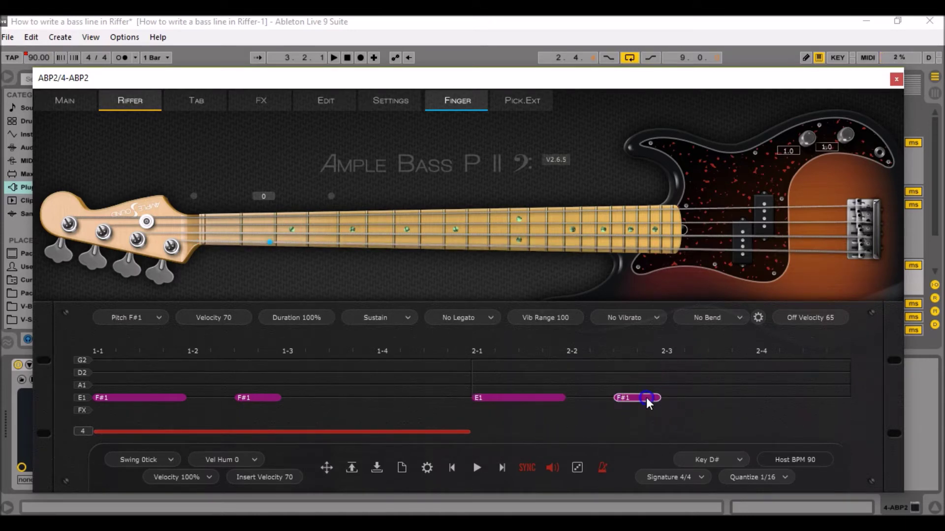
scroll(644, 409, down, 2)
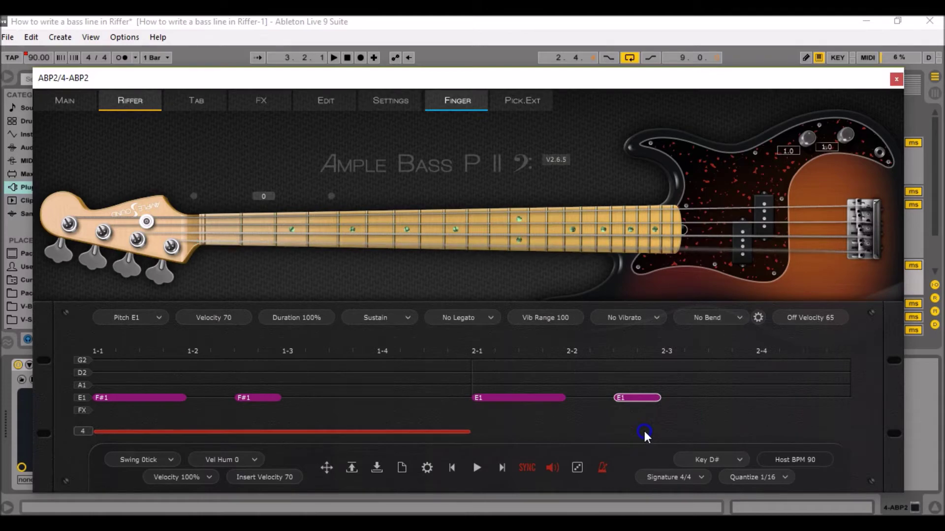
click(645, 432)
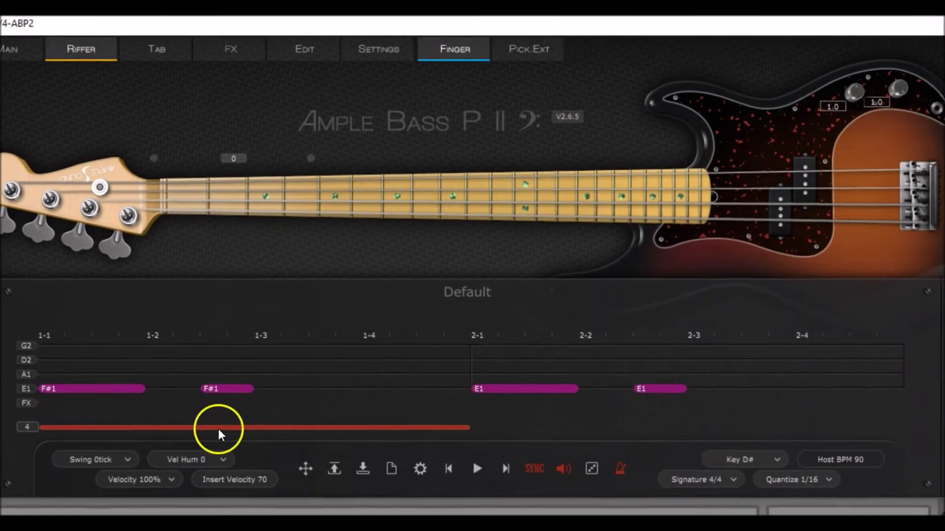
Step: Add a one-beat D2 on the A string at 3-1 and a half-beat D2 midway between 3-2 and 3-3
drag(217, 429, 499, 438)
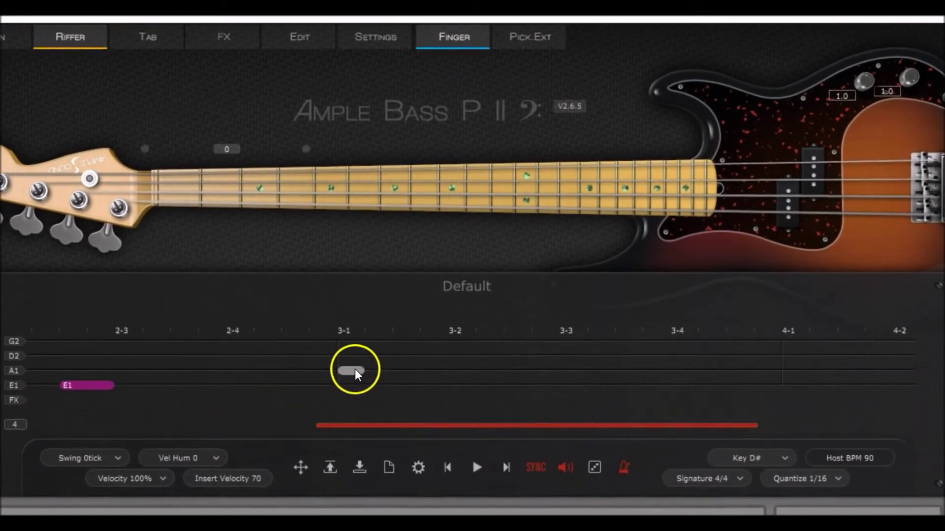
click(352, 371)
drag(354, 371, 358, 291)
drag(362, 371, 447, 371)
click(447, 322)
drag(464, 426, 516, 425)
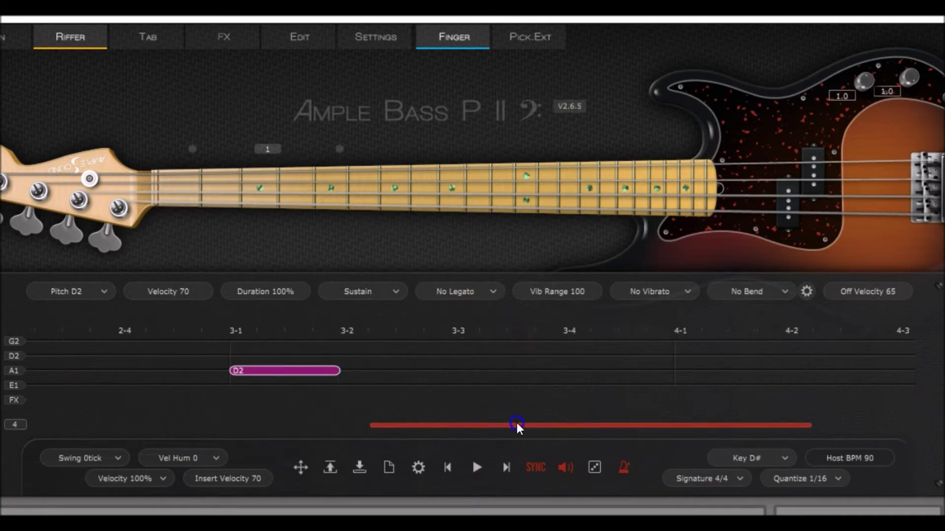
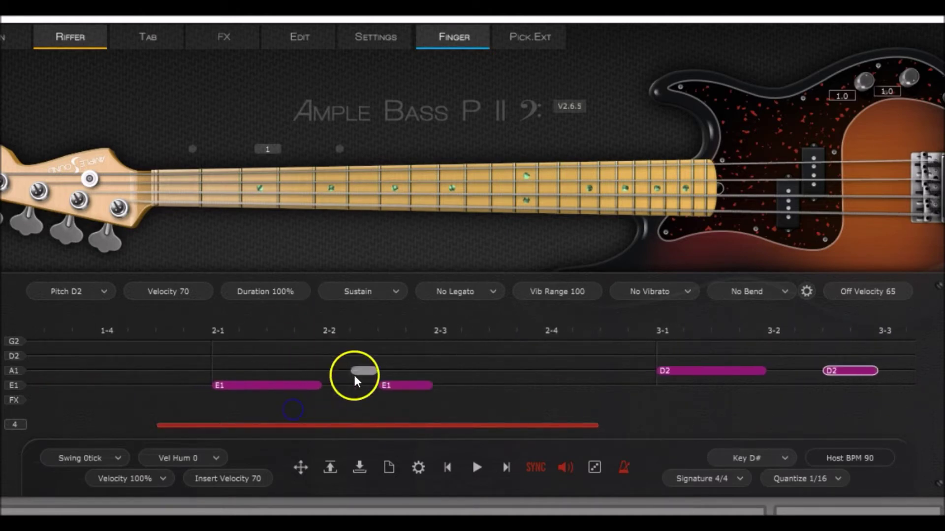
Step: Copy measure 2 to measure 4
right_click(324, 361)
mouse_move(359, 343)
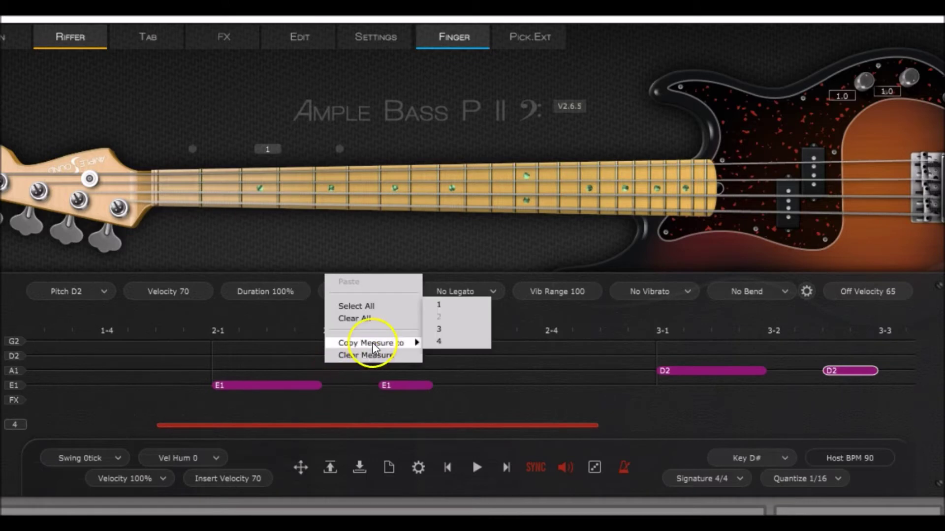
click(458, 341)
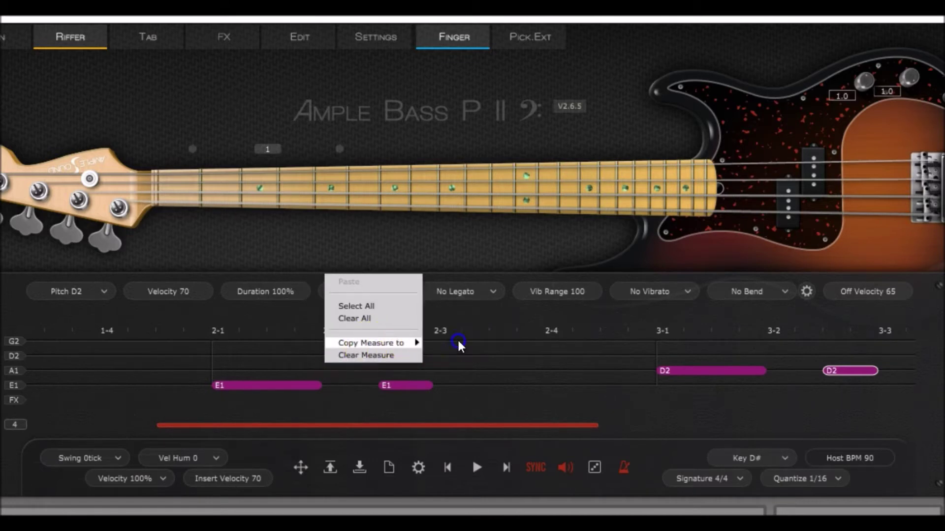
Step: Raise both notes in measure 4 to A1 on the E string
drag(440, 425, 776, 427)
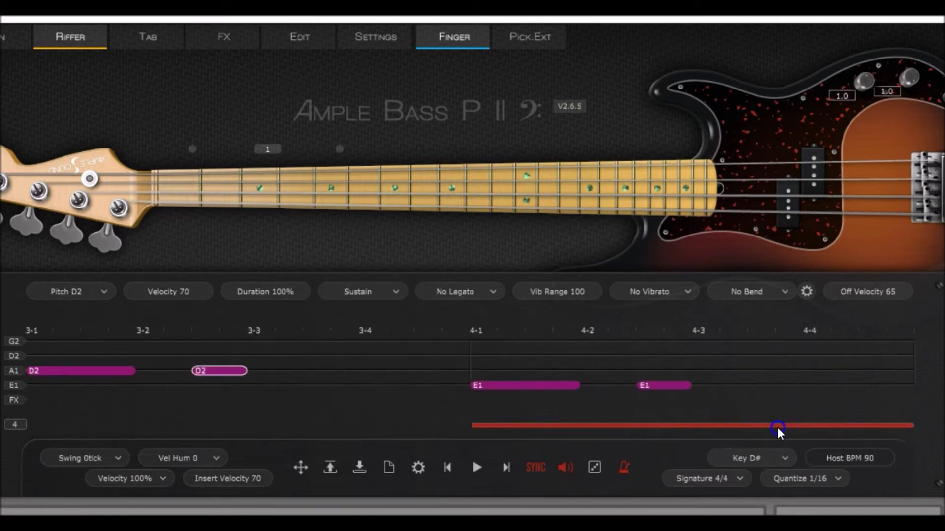
click(565, 387)
drag(565, 386, 563, 305)
drag(678, 383, 685, 338)
click(700, 424)
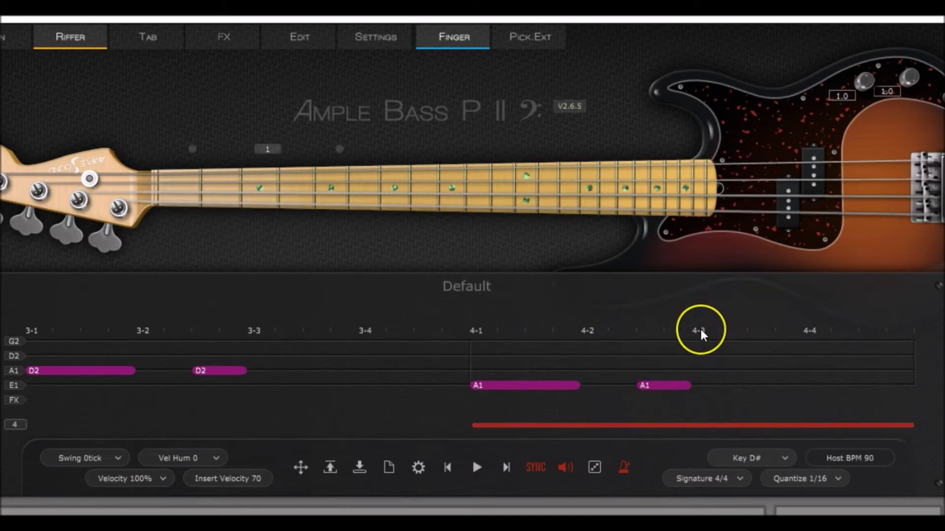
Step: Add a one-beat B1 note on the E string at 4-3
click(707, 386)
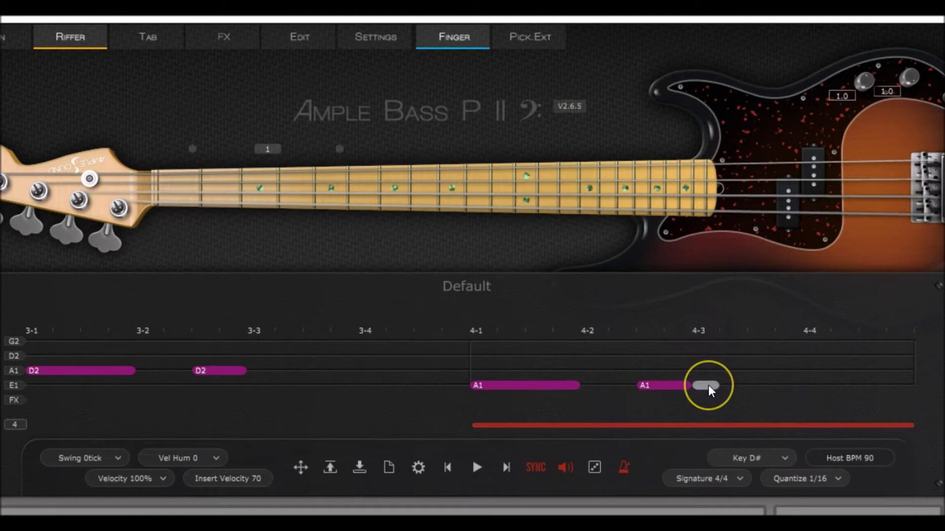
mouse_move(710, 393)
mouse_down()
mouse_move(709, 383)
mouse_move(789, 391)
mouse_move(787, 382)
mouse_up()
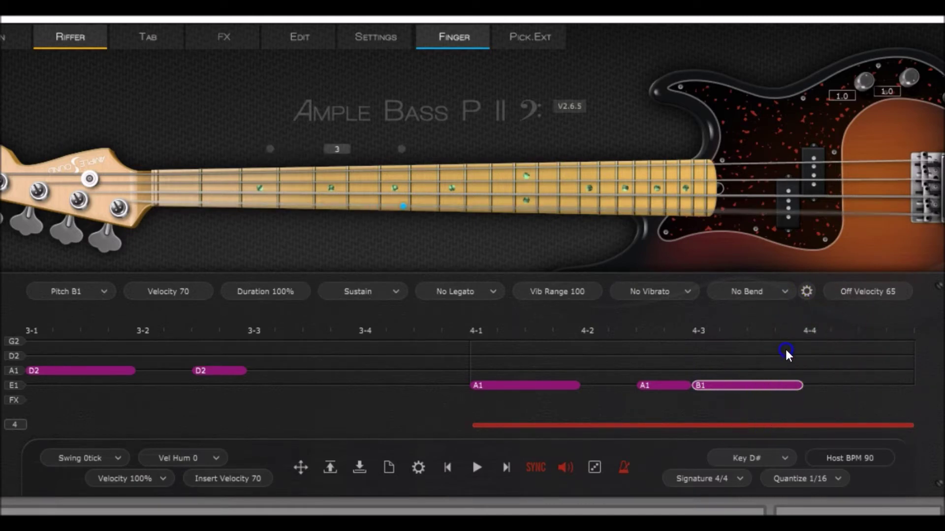
drag(787, 351, 867, 391)
mouse_move(827, 426)
mouse_down()
mouse_move(317, 426)
mouse_move(814, 426)
mouse_up()
Step: Add two consecutive sixteenth notes on the E string at the end of measure 4, the first at A1 and the last pitched lower
click(880, 388)
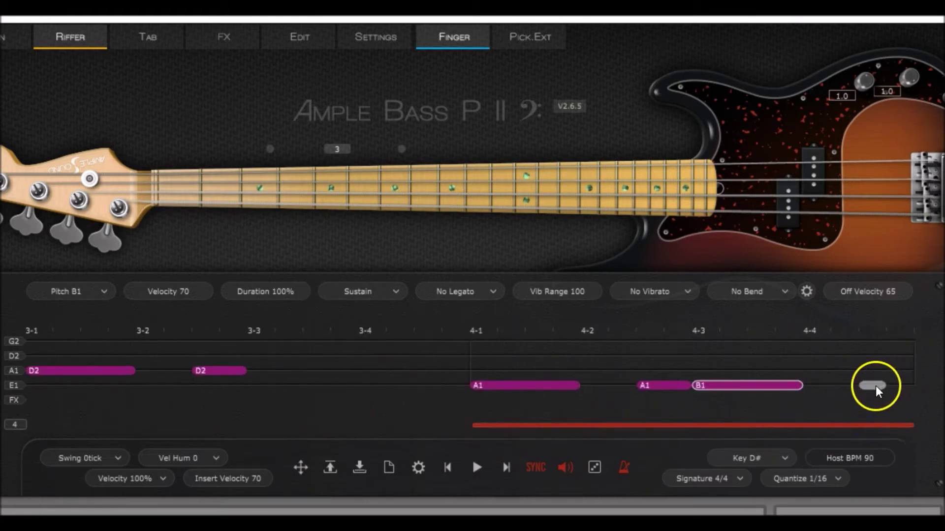
click(876, 386)
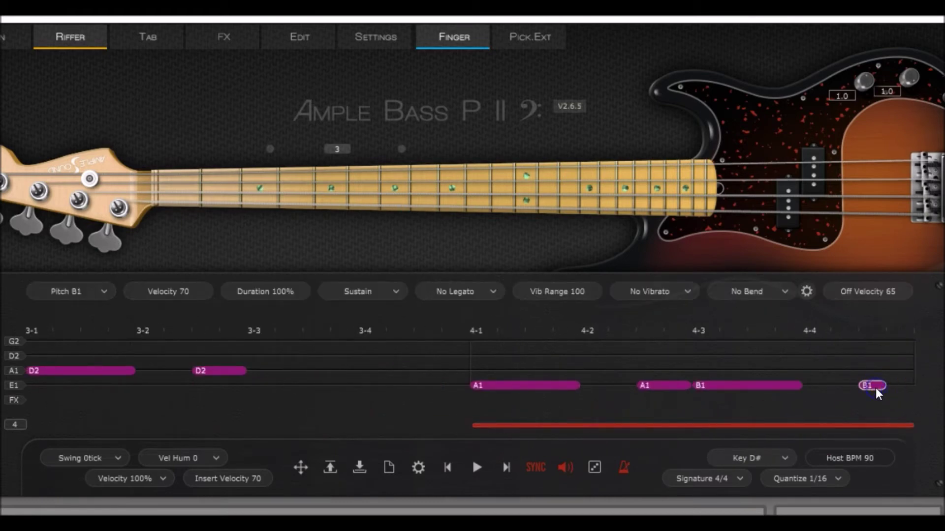
drag(873, 394, 873, 427)
click(903, 393)
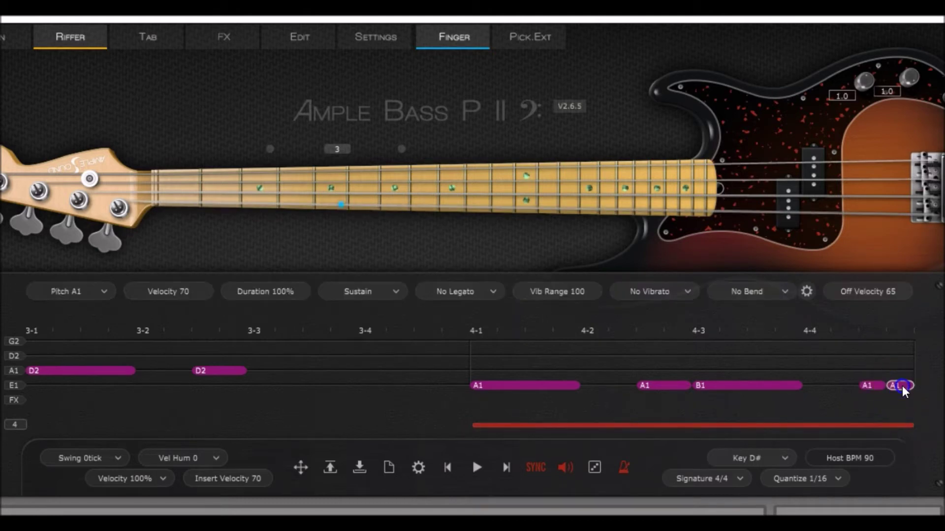
drag(905, 392, 894, 418)
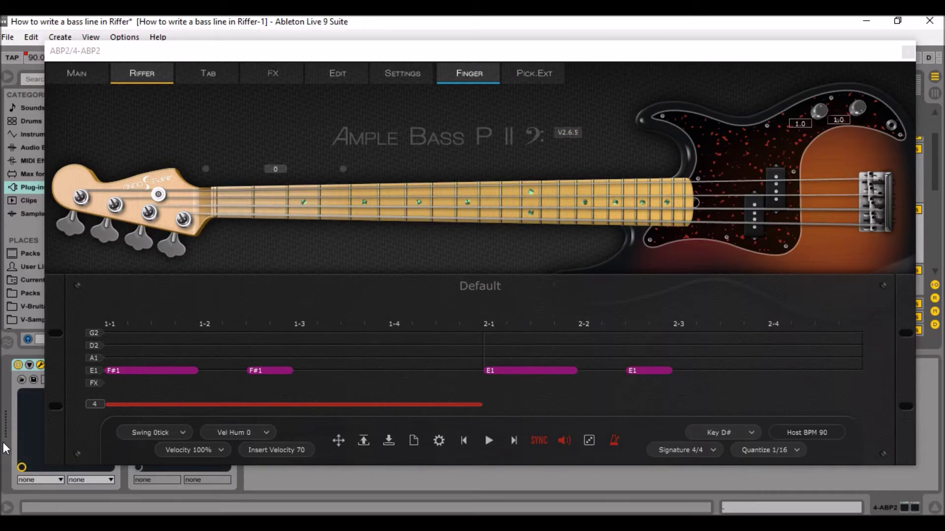
Step: Play back the four-measure bass line from the start
key(space)
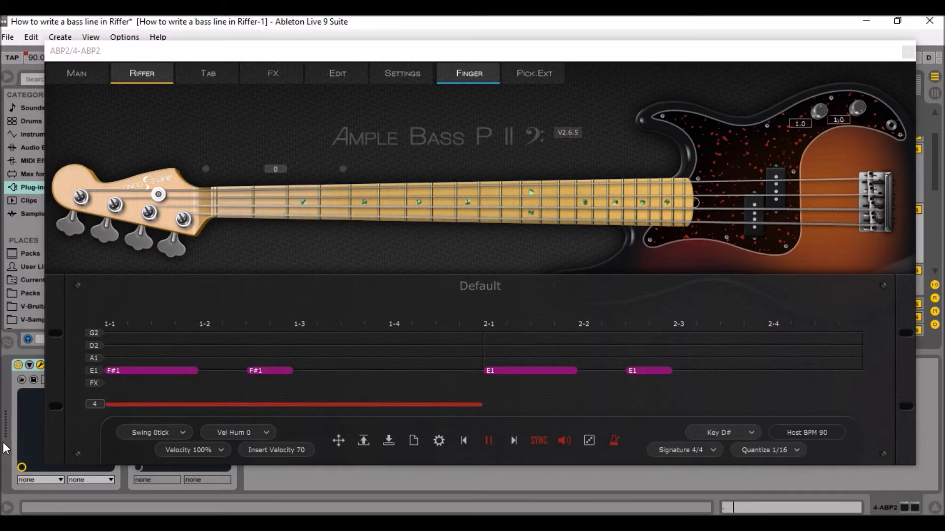
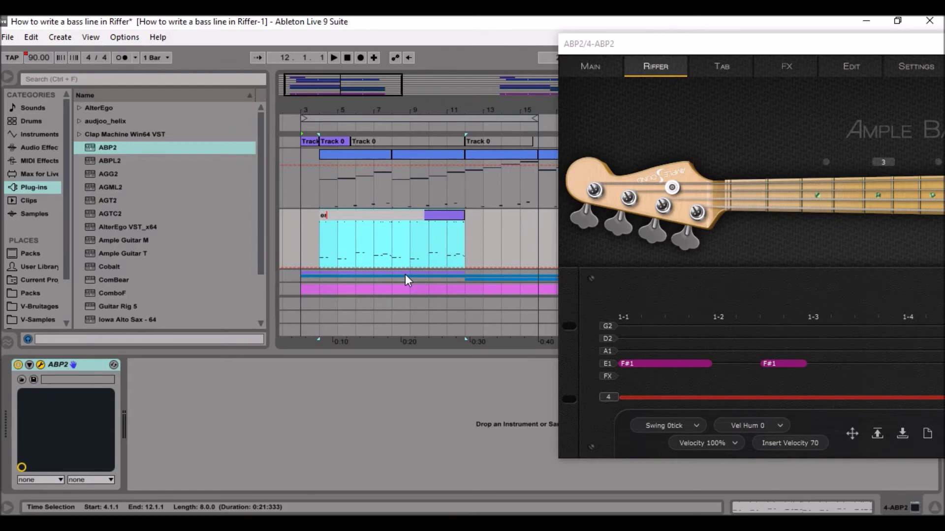
Step: Name the bass track's eight-bar MIDI clip Verse and move the bass plugin window fully back into view
key(Return)
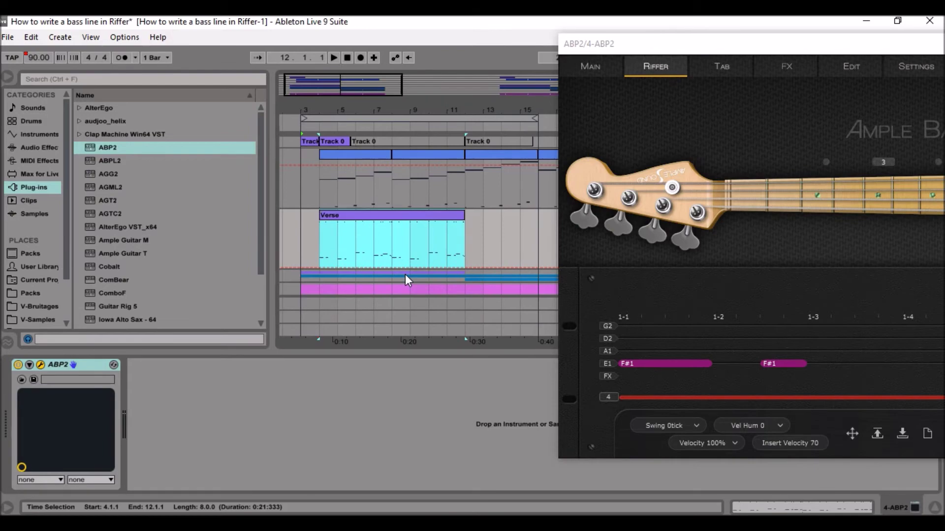
drag(662, 44, 161, 58)
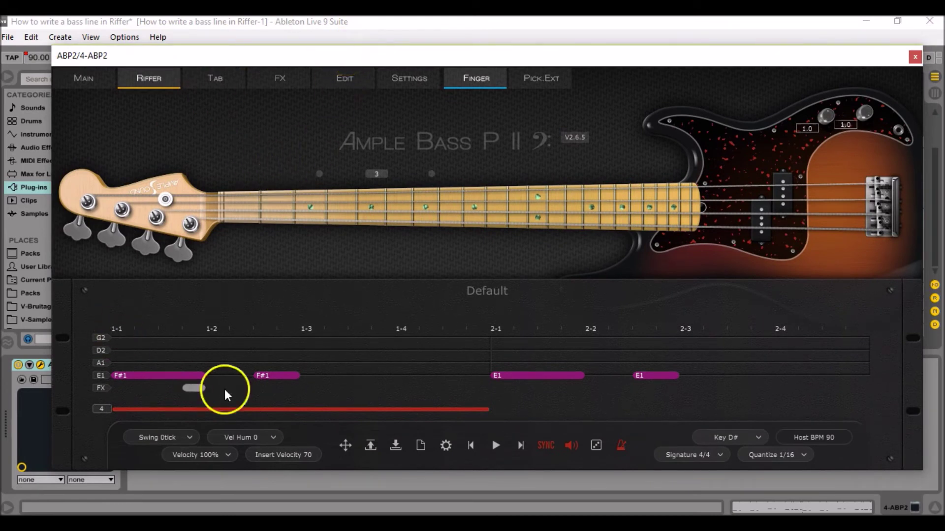
Step: Copy measure 1's eighth-note F#1 and paste it at 1-3, halfway through beat 3, and halfway through beat 4
right_click(278, 381)
click(296, 286)
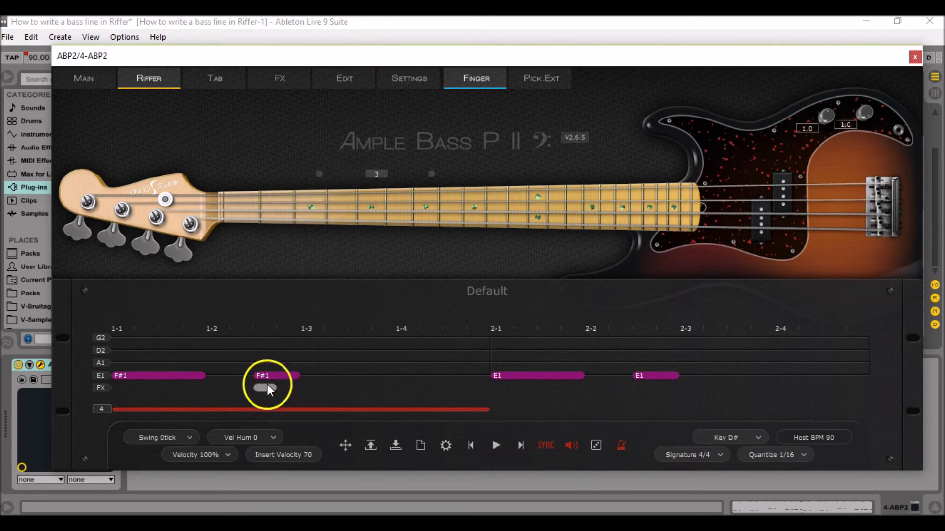
right_click(306, 375)
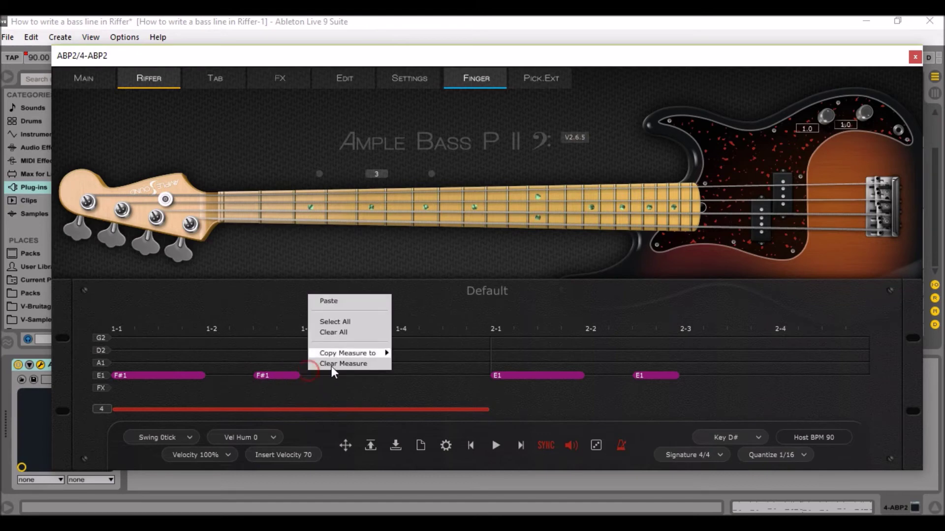
click(358, 300)
right_click(358, 377)
click(376, 309)
click(368, 381)
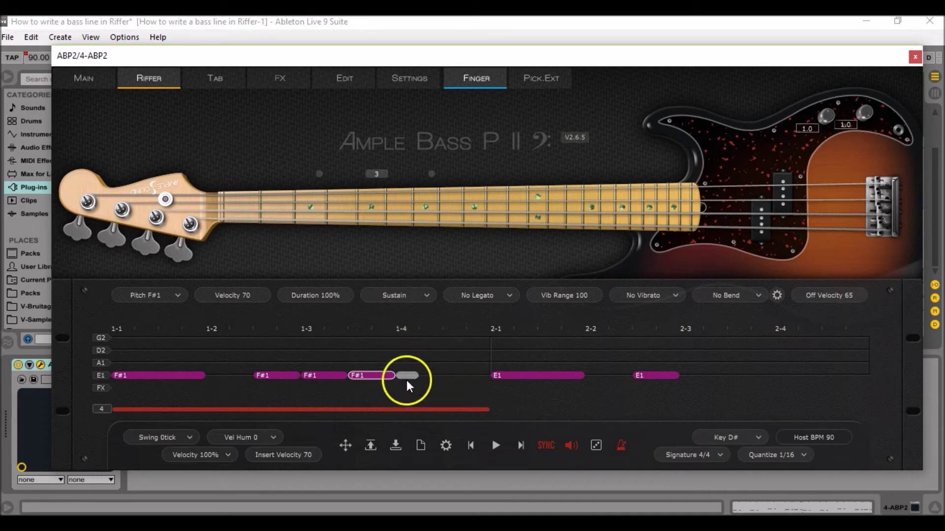
right_click(444, 376)
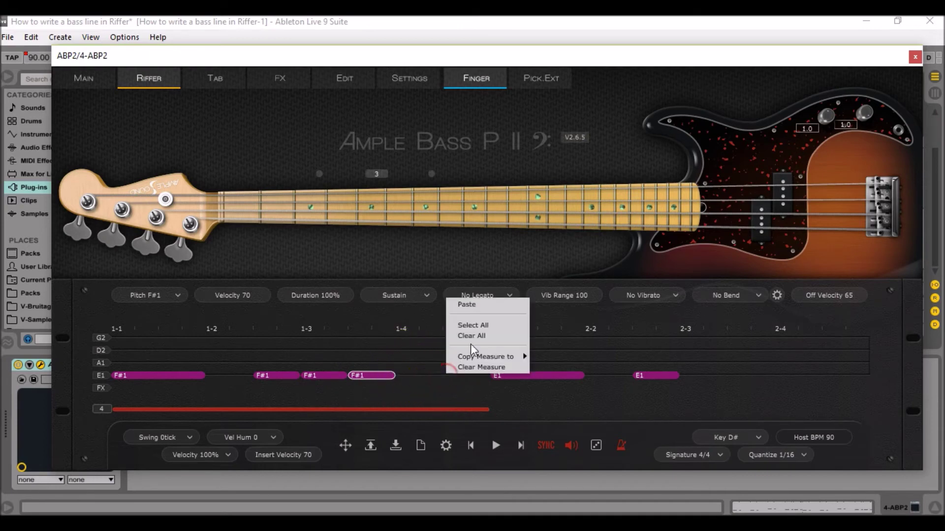
click(471, 311)
click(467, 378)
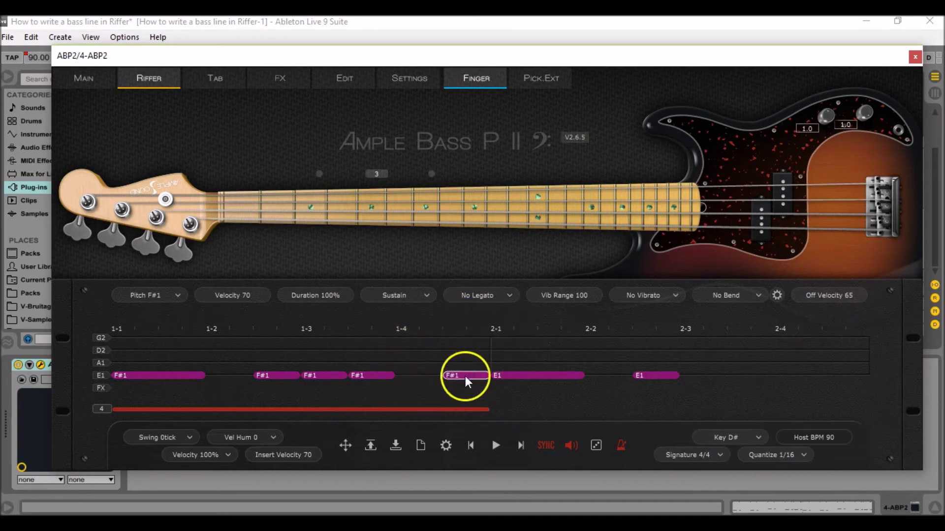
drag(459, 379, 479, 383)
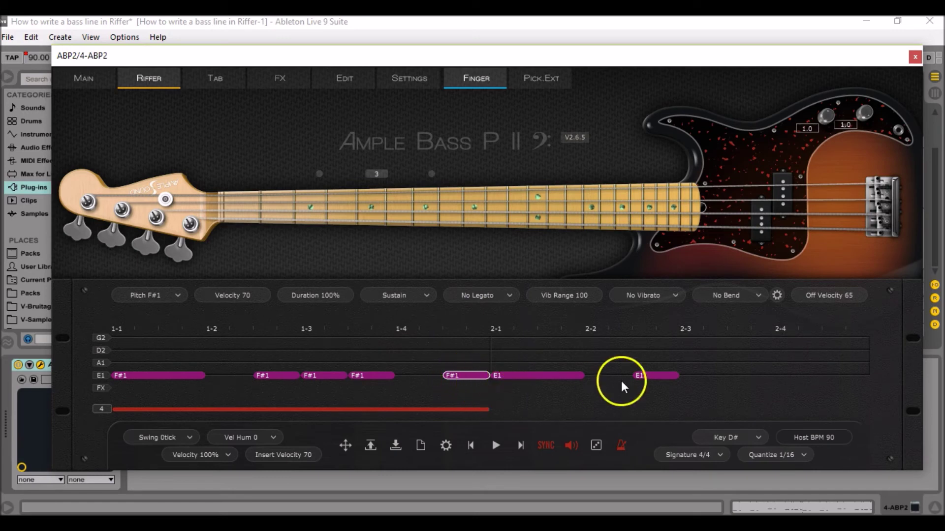
Step: Copy measure 2's eighth-note E1 and paste it at 2-3, halfway through beat 3, and halfway through beat 4
scroll(470, 424, down, 2)
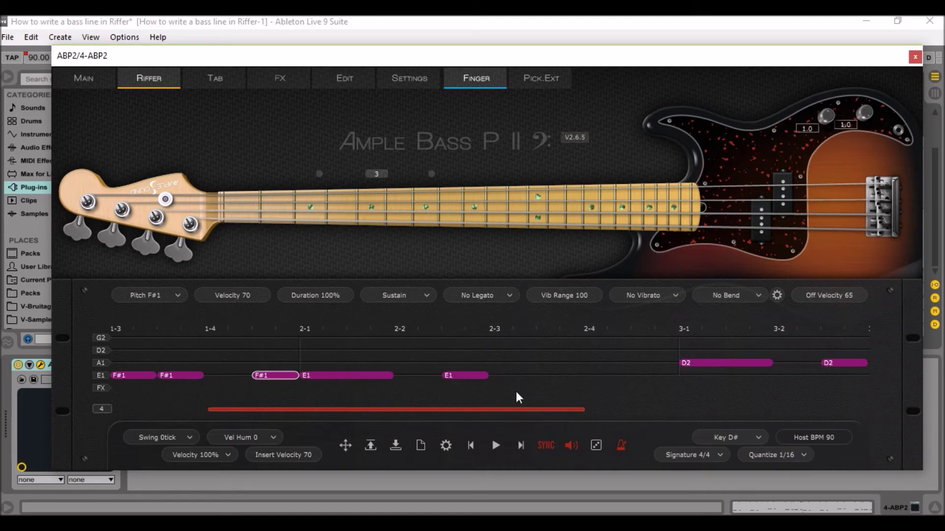
right_click(468, 375)
click(520, 283)
right_click(500, 374)
click(463, 304)
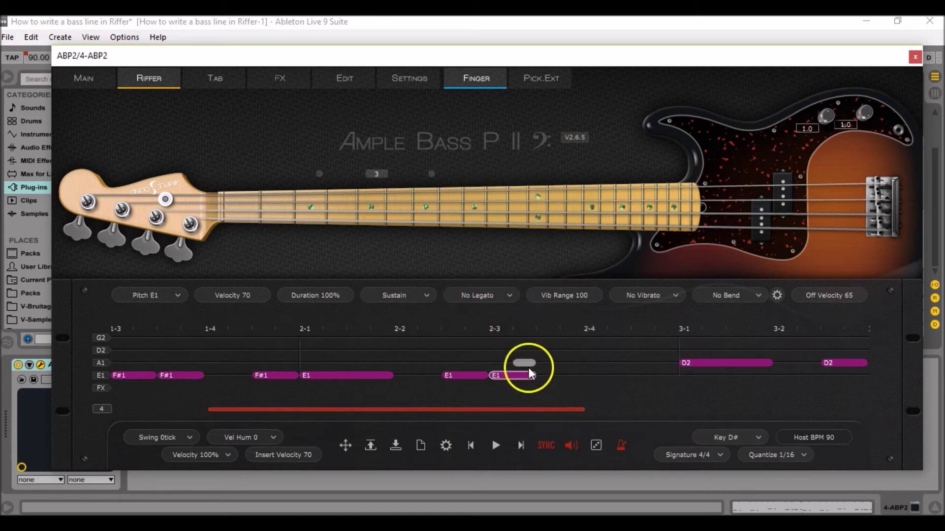
right_click(541, 375)
click(498, 308)
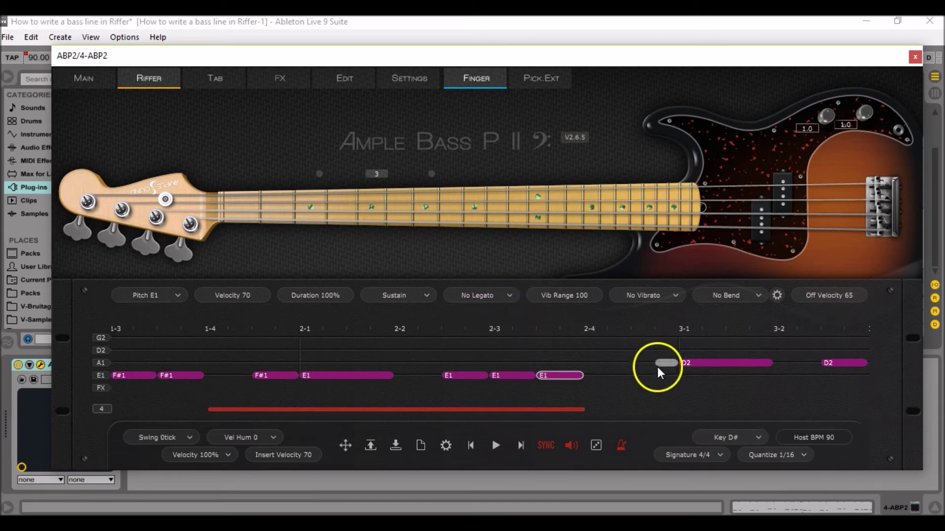
right_click(645, 374)
click(606, 303)
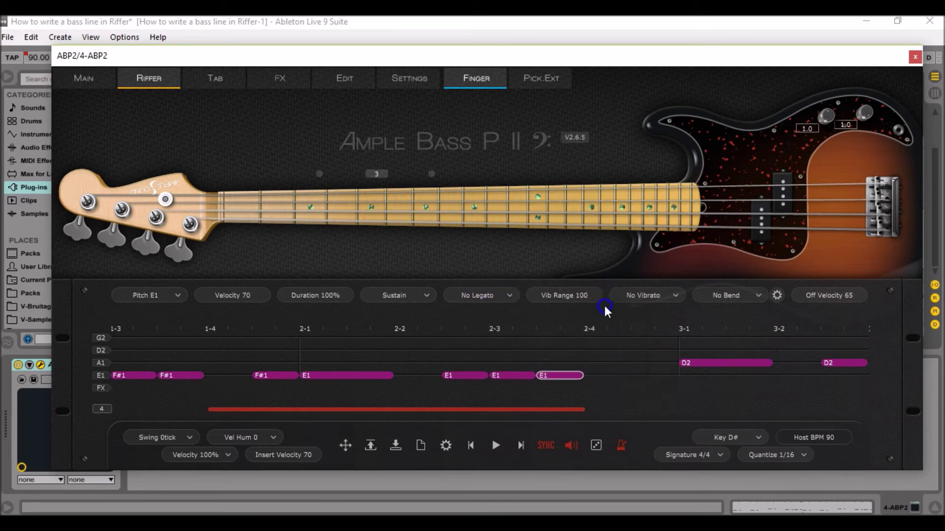
Step: Copy measure 3's eighth-note D2 and paste it at 3-3, halfway through beat 3, and halfway through beat 4
drag(568, 409, 747, 409)
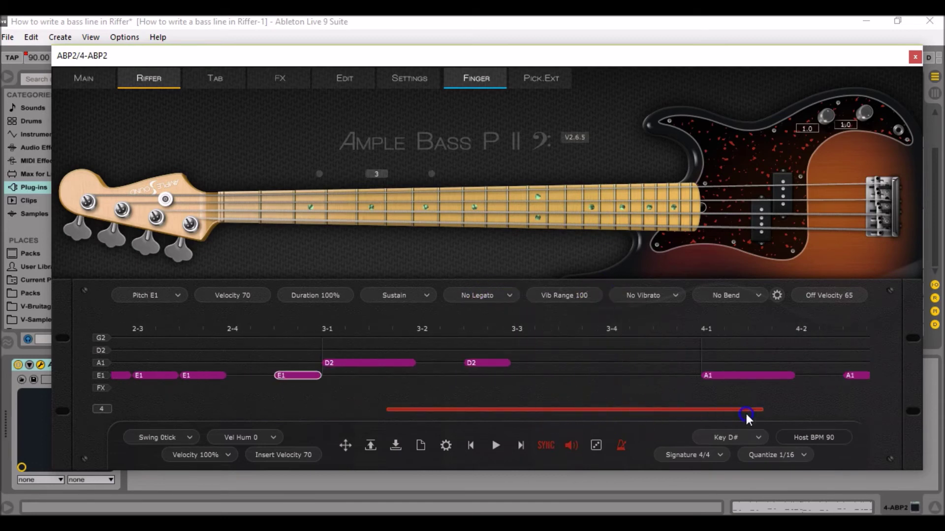
right_click(484, 366)
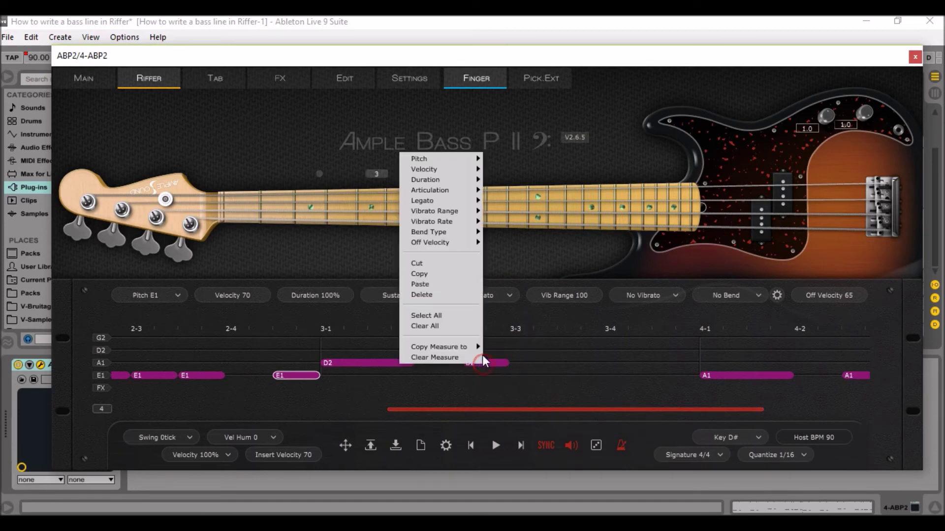
click(458, 285)
right_click(517, 365)
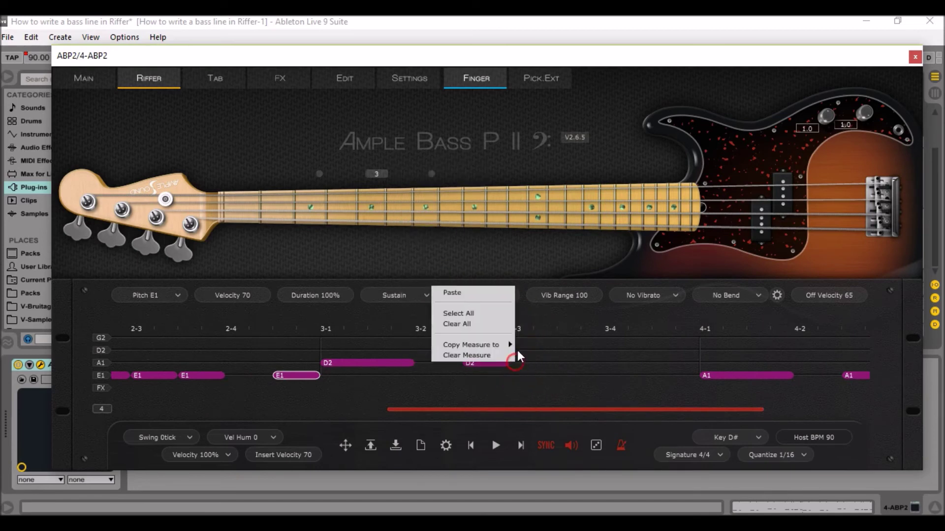
click(486, 295)
right_click(559, 363)
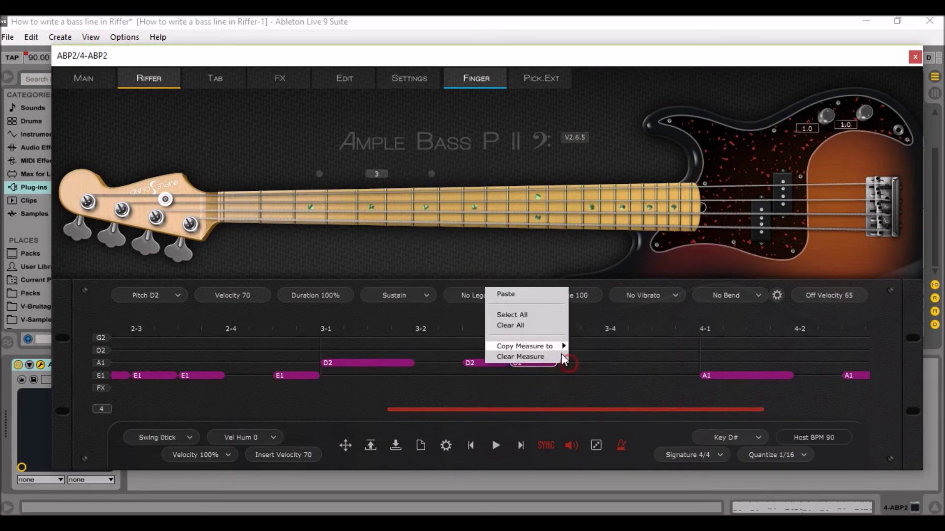
click(527, 295)
right_click(659, 363)
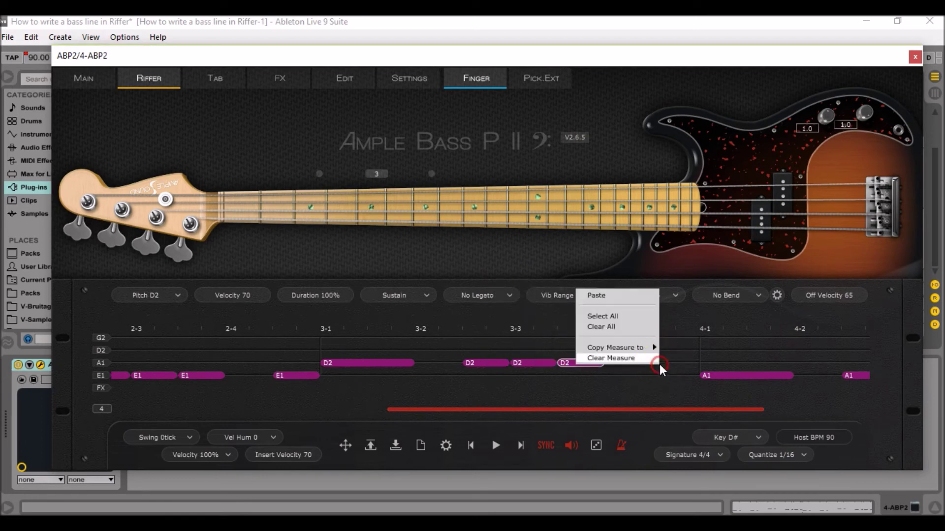
click(614, 295)
Step: Shorten the B1 note at 4-3 to half a beat and paste a copy of it directly behind
drag(659, 408, 806, 407)
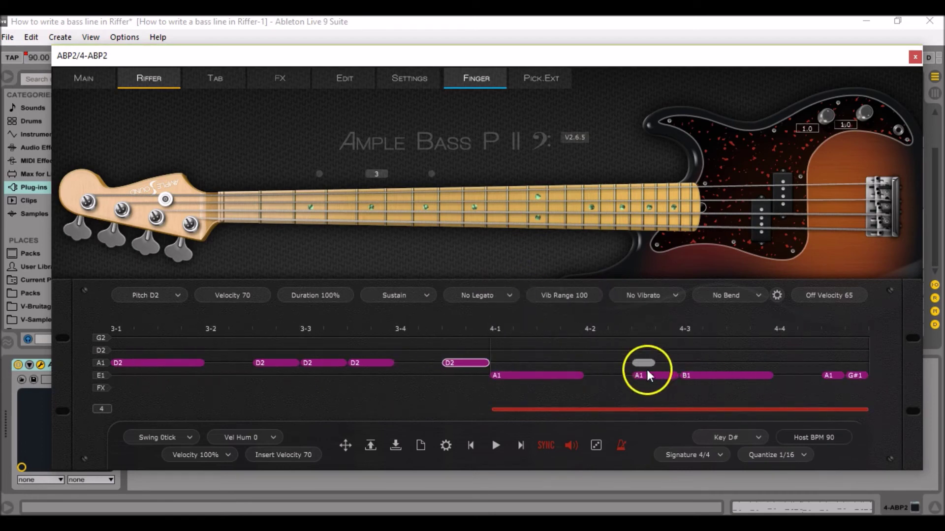
drag(770, 376, 725, 376)
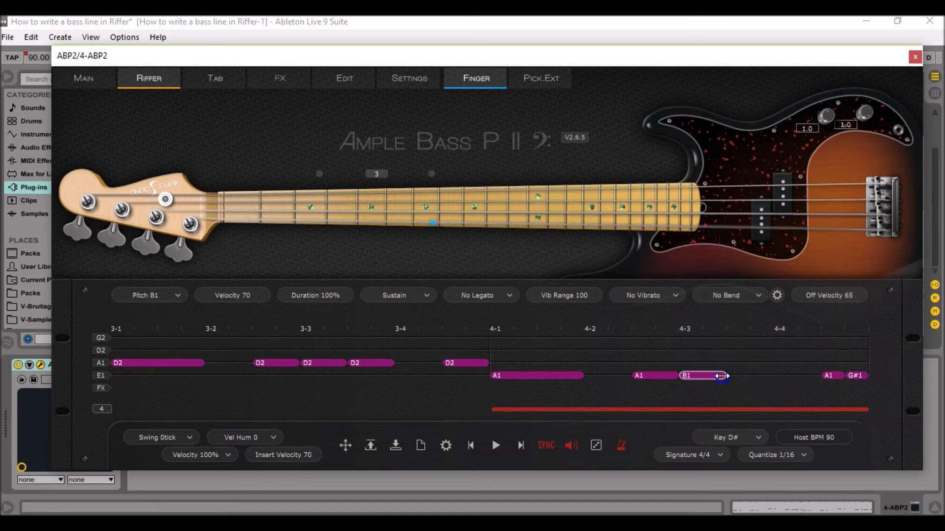
right_click(709, 376)
click(654, 278)
click(740, 376)
right_click(739, 375)
click(696, 295)
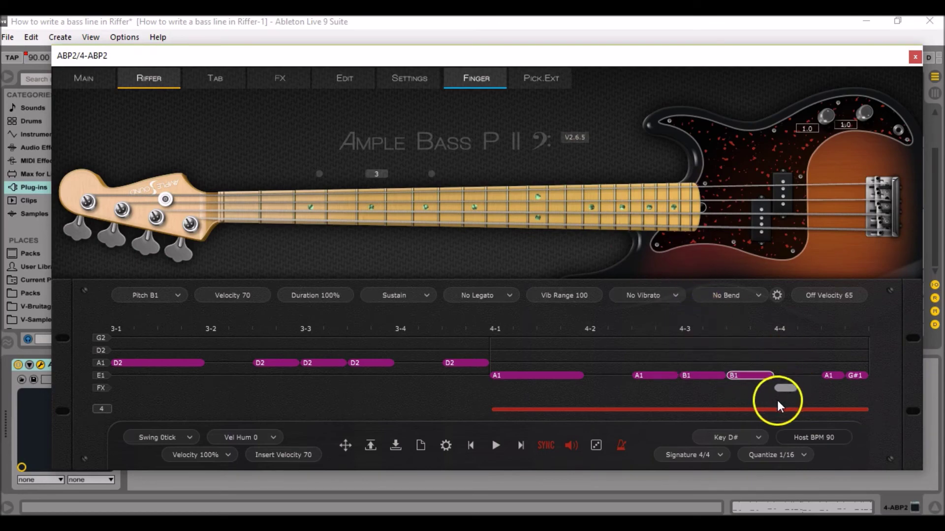
Step: Export the busier riff as a MIDI clip to the bass track at bar 12 and duplicate it once directly behind
drag(407, 57, 940, 52)
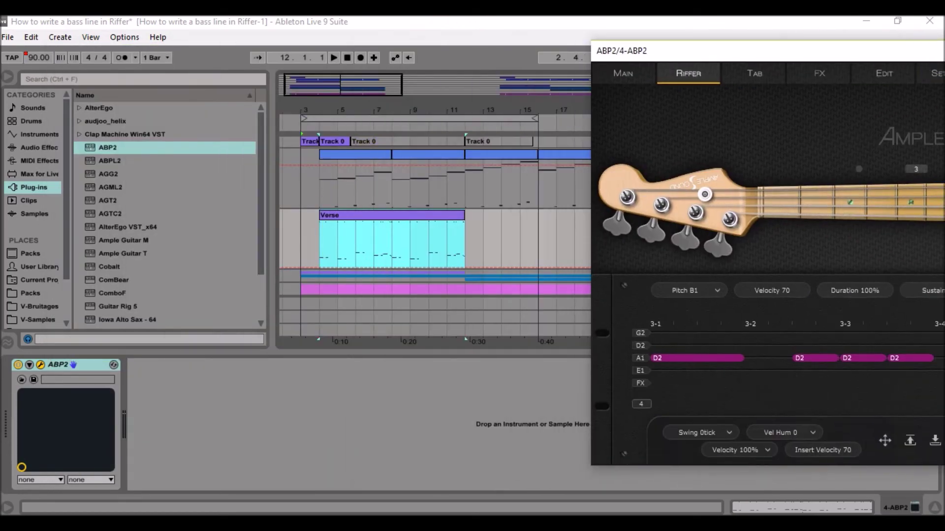
drag(889, 442, 474, 248)
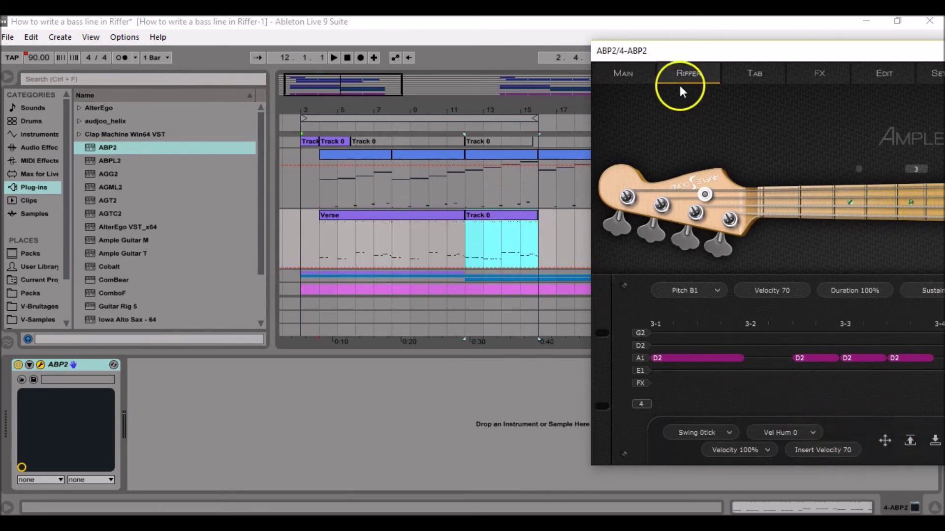
click(510, 213)
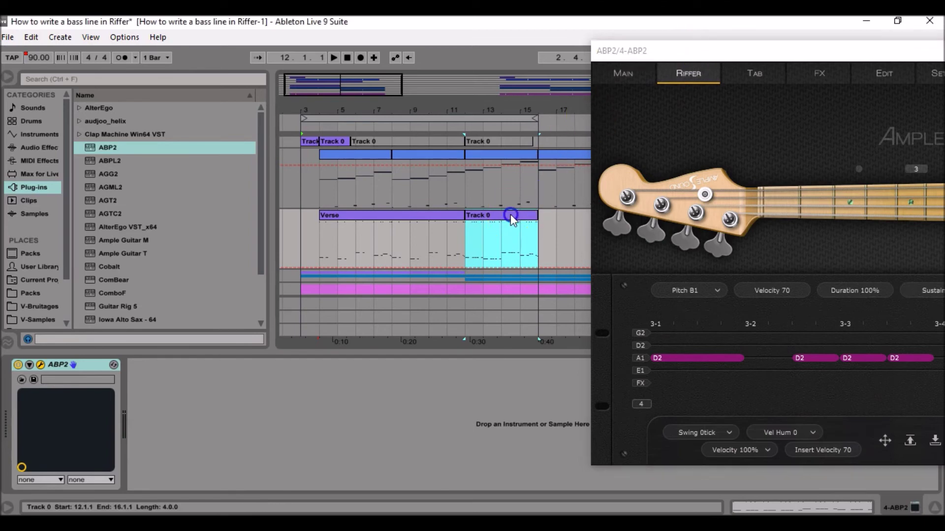
key(ctrl+d)
click(508, 215)
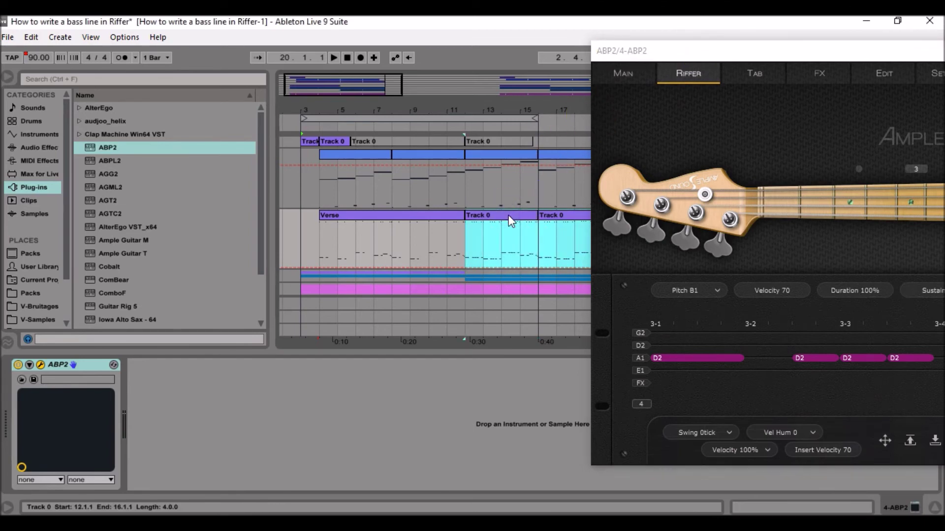
Step: Rename the two new bass clips starting at bars 12 and 16 as Verse 2
right_click(509, 217)
click(532, 267)
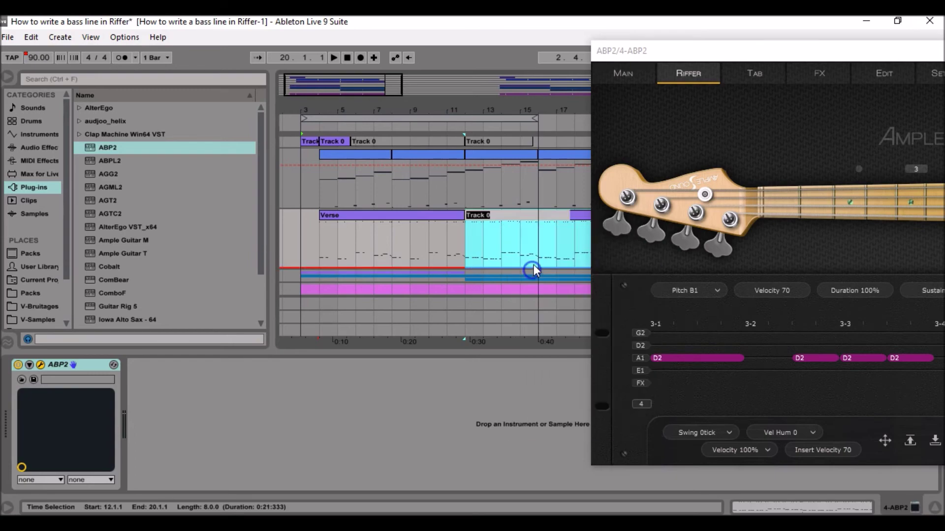
text(Vers 2)
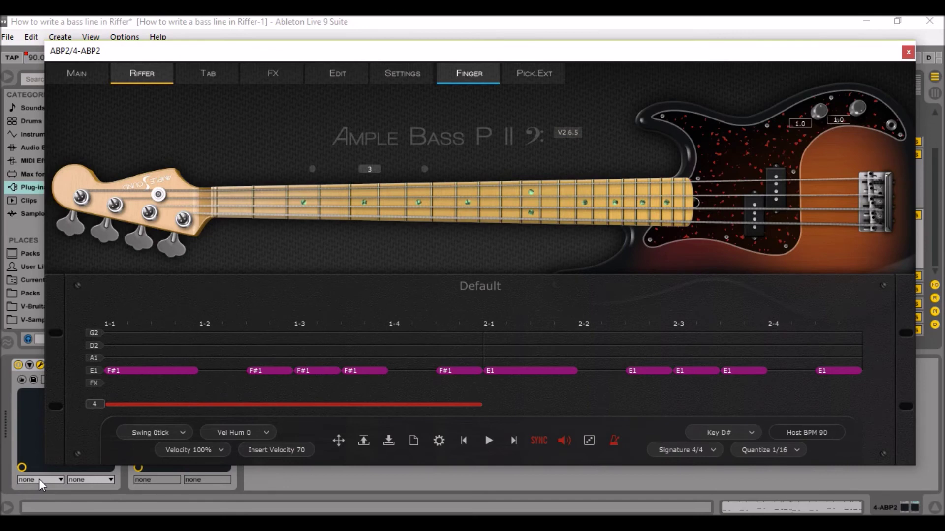
Step: Set the bass plugin's Start time to 0 ms and the bass track's delay to -50 ms
click(80, 74)
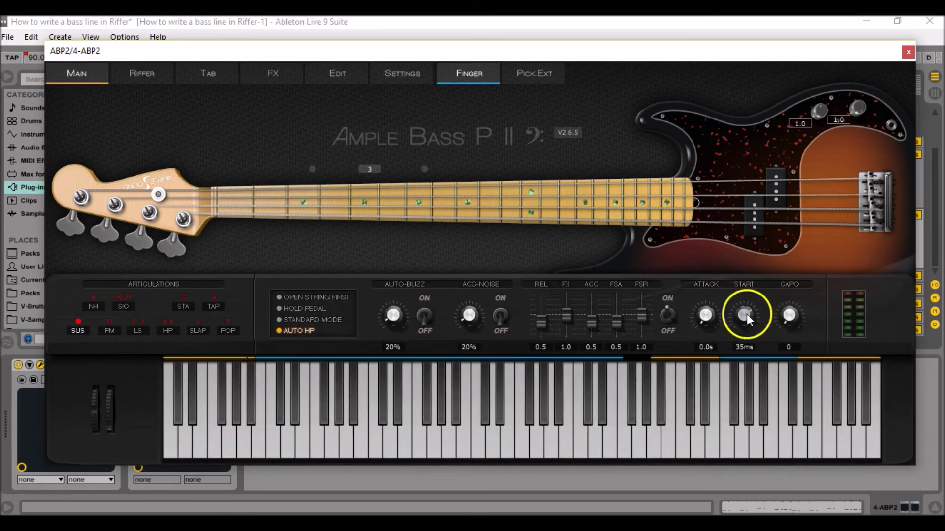
mouse_move(748, 322)
drag(747, 320, 743, 350)
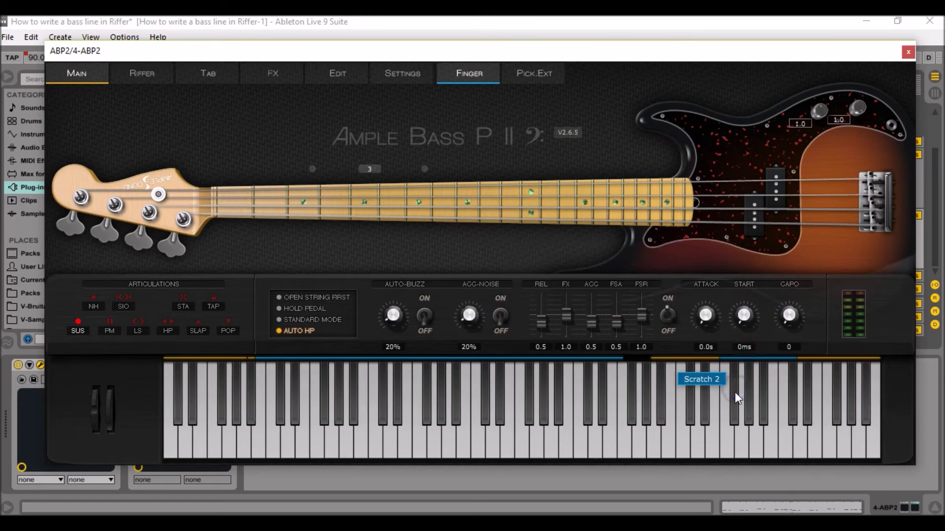
click(908, 52)
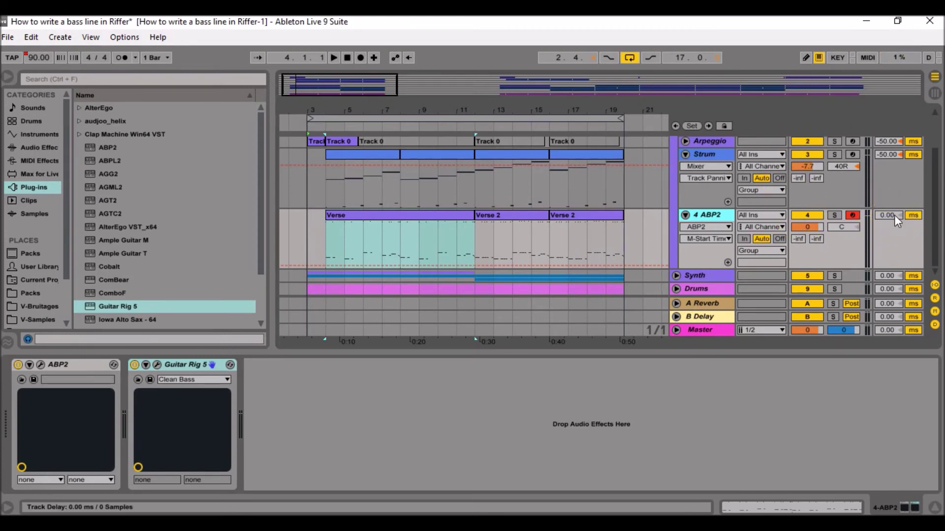
drag(893, 214, 895, 215)
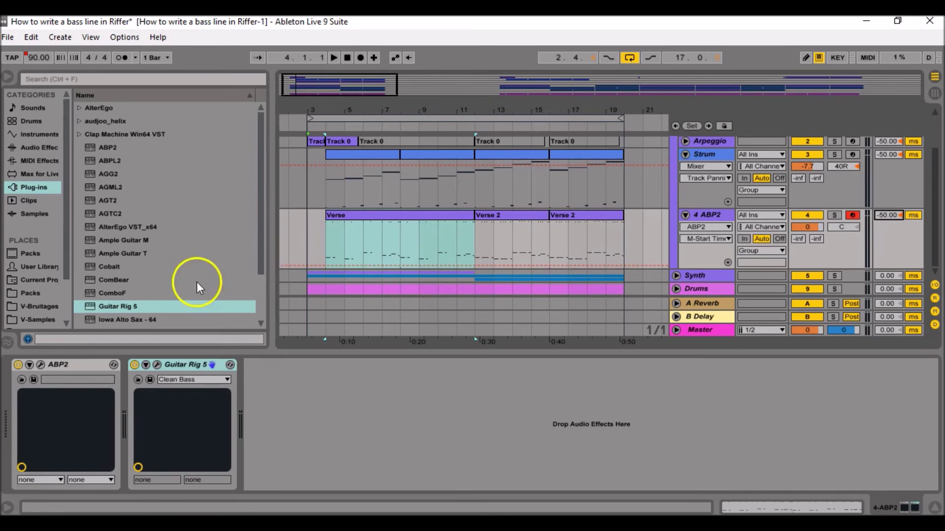
Step: Change the Control Room Pro microphone in the bass track's Guitar Rig 5 to CON 47 and close its window
click(158, 365)
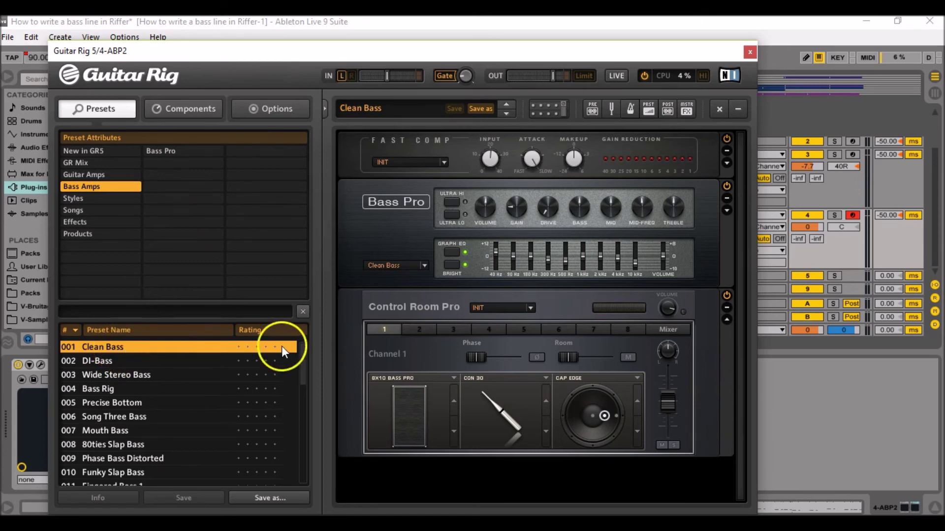
click(545, 432)
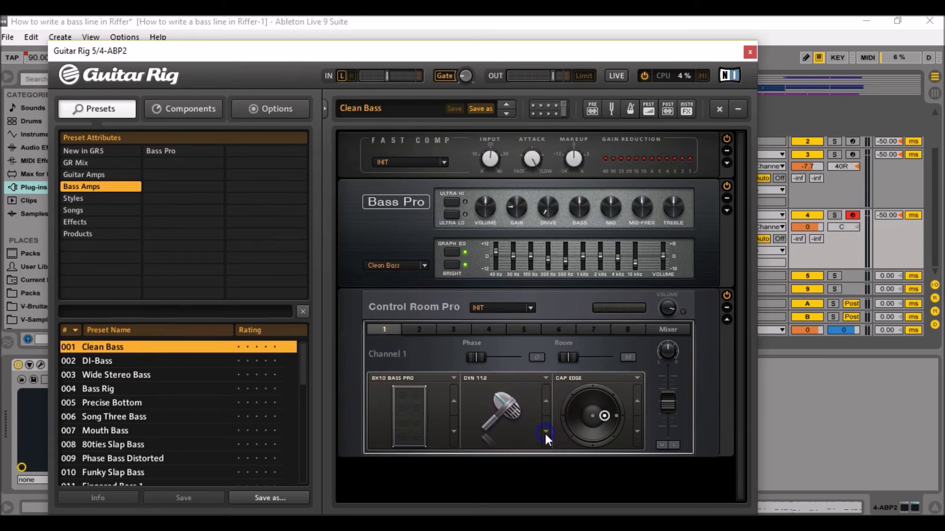
click(545, 434)
click(545, 434)
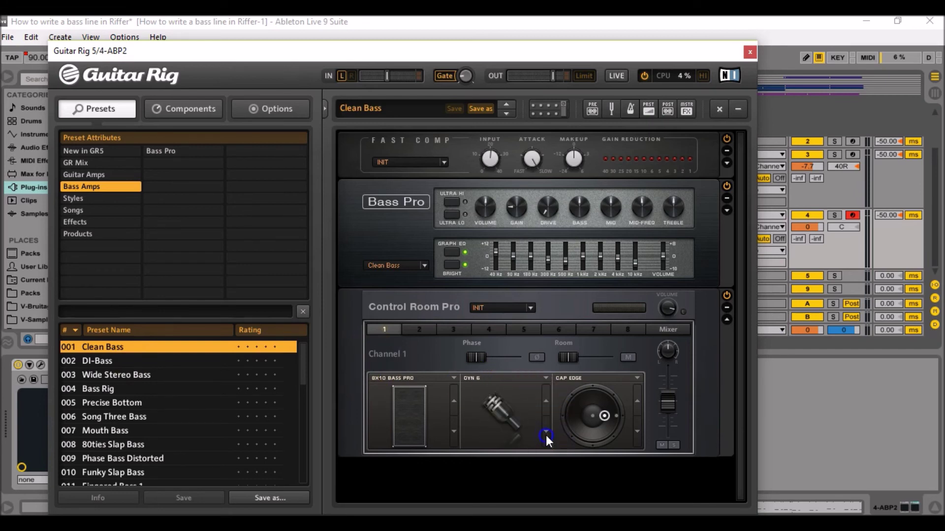
click(545, 434)
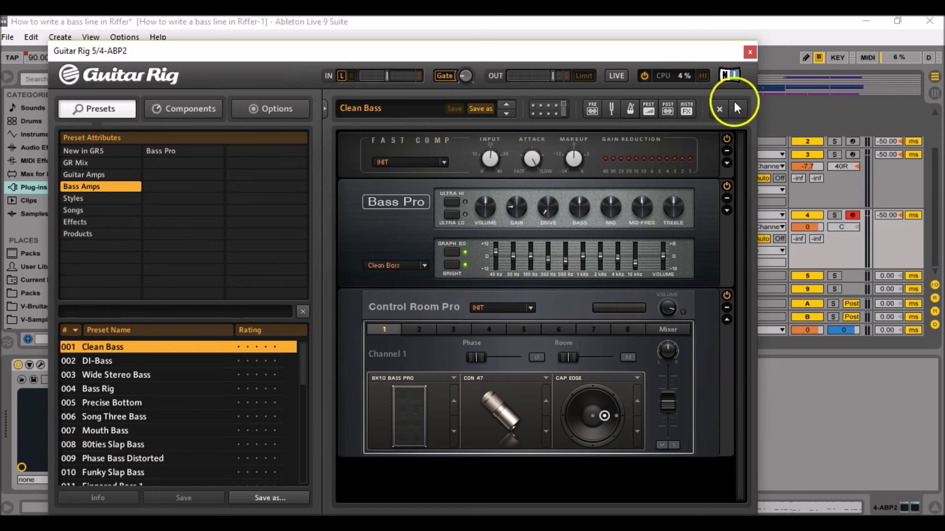
click(750, 52)
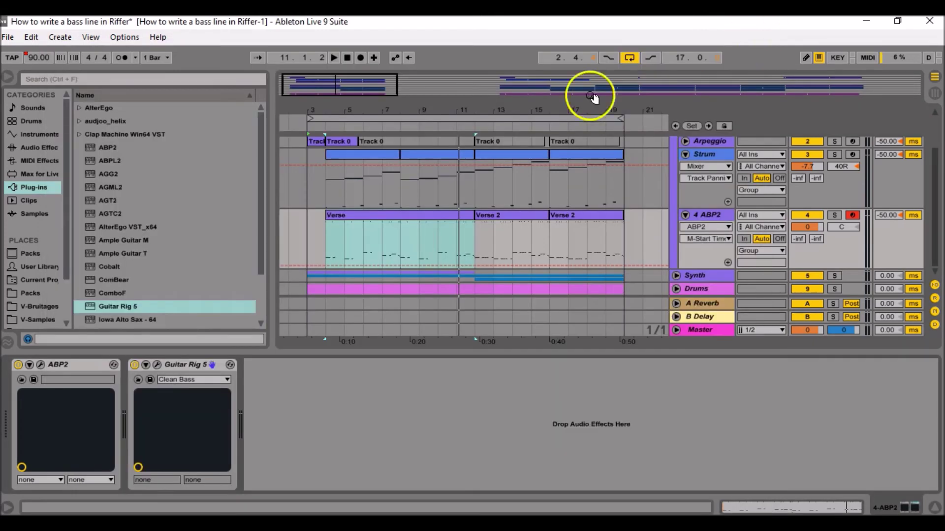
Step: Reopen the bass plugin's main settings and switch off the toggle beside the FSR level
click(40, 365)
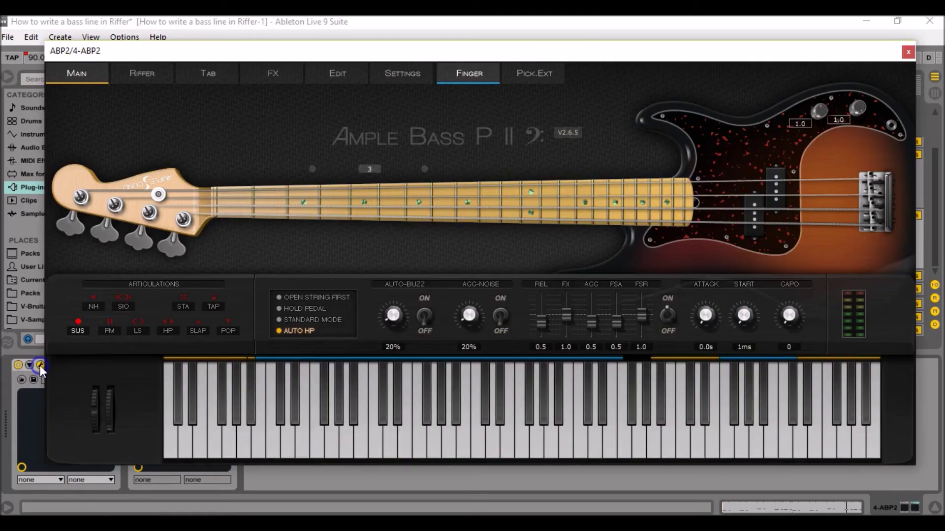
click(671, 333)
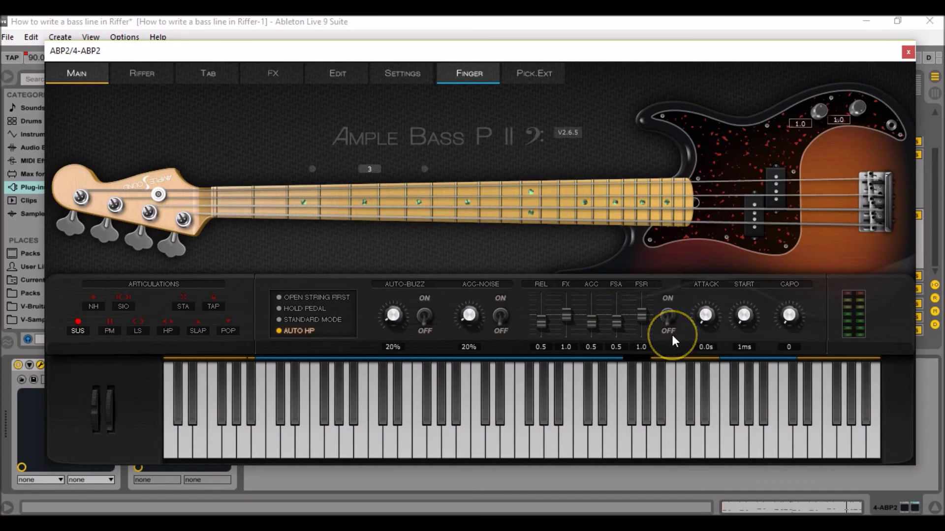